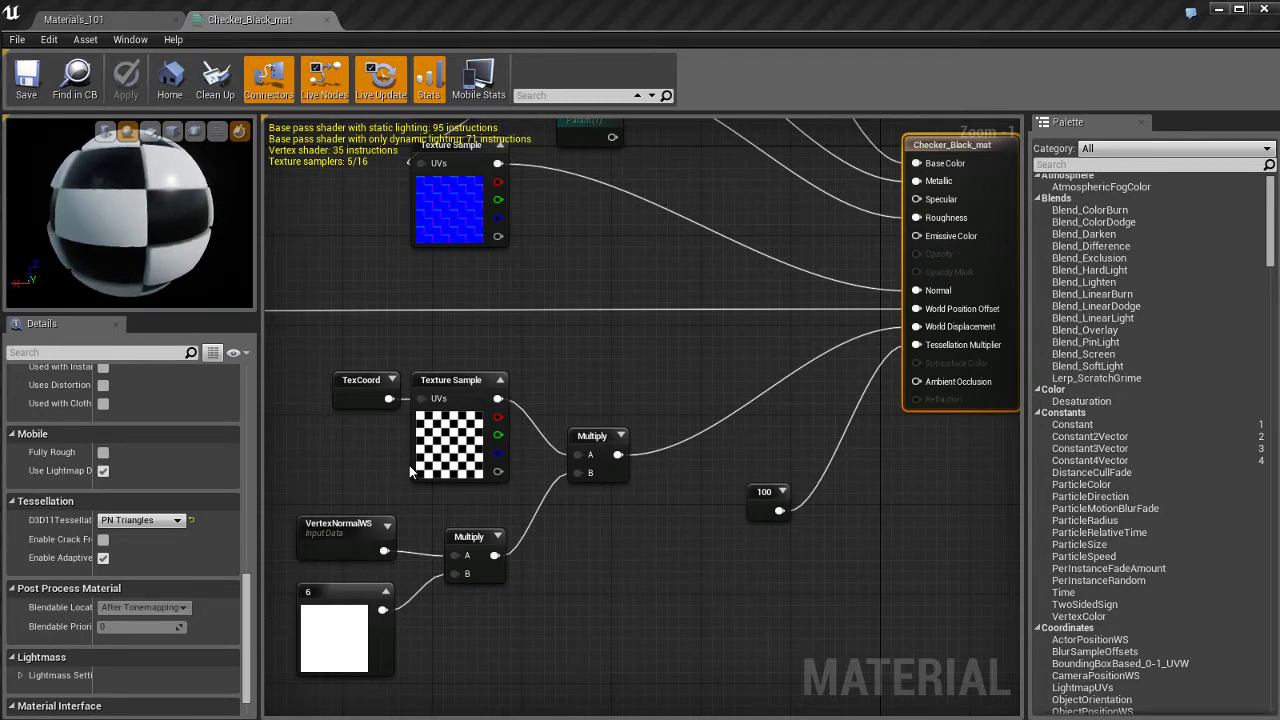
Delete the node network feeding World Displacement and Tessellation Multiplier, and disconnect the World Position Offset input of Checker_Black_mat.
left_click_drag(326, 338, 852, 562)
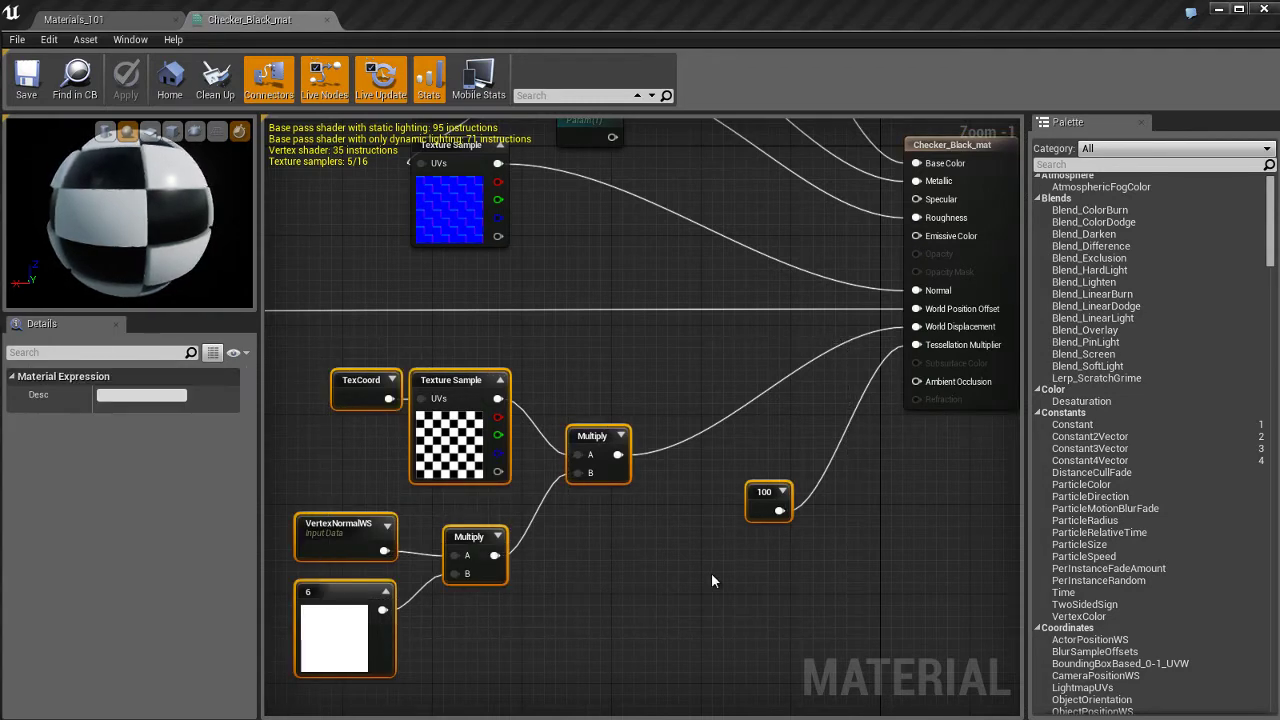
key("Delete")
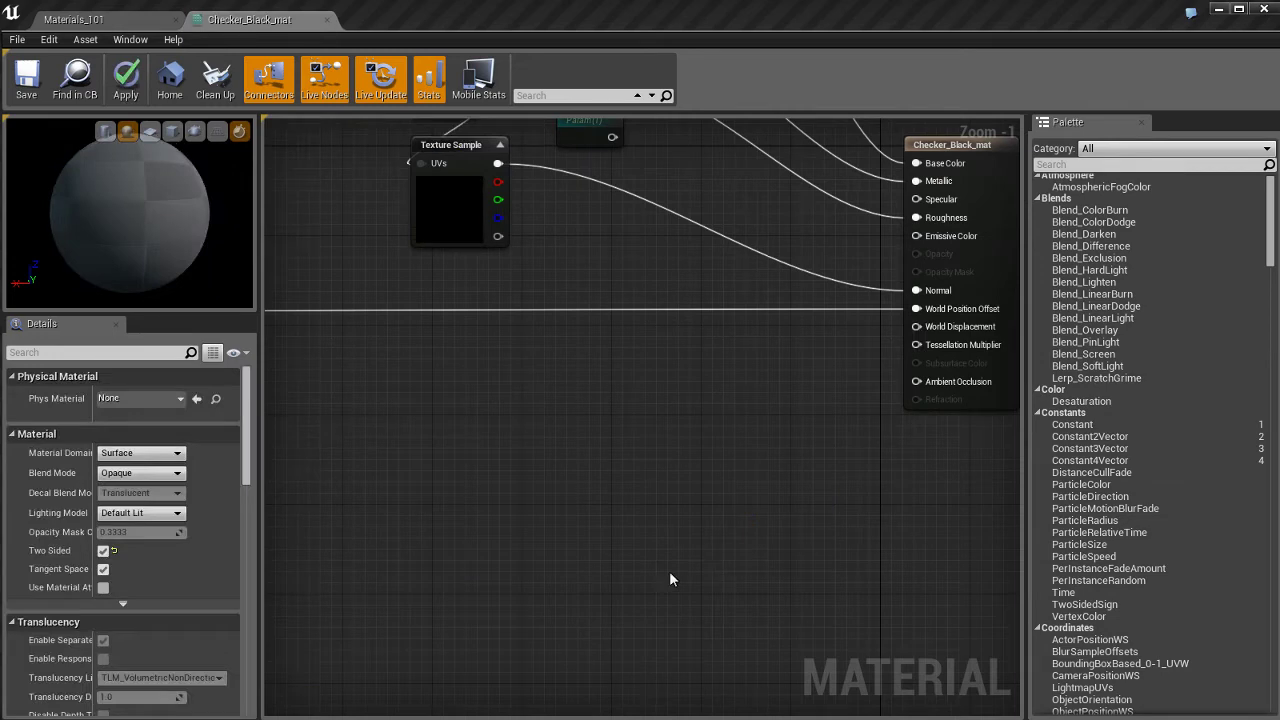
right_click(932, 312)
left_click(869, 381)
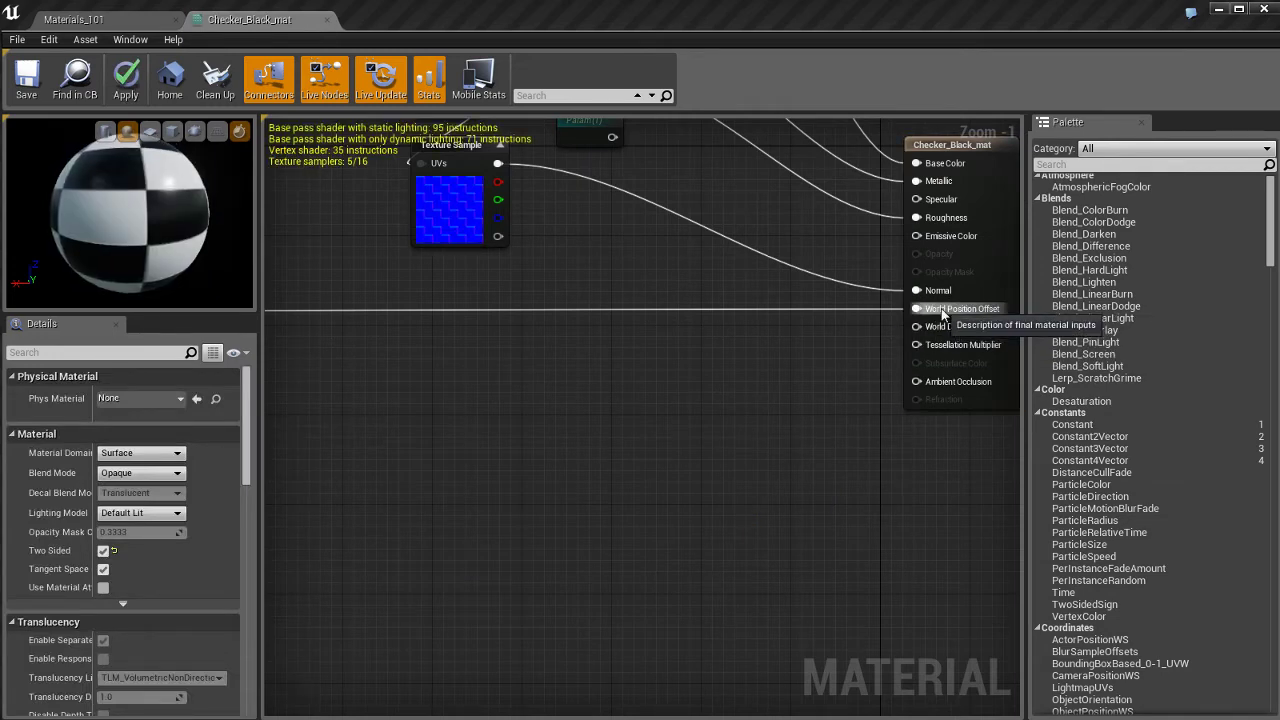
left_click(918, 309, "alt")
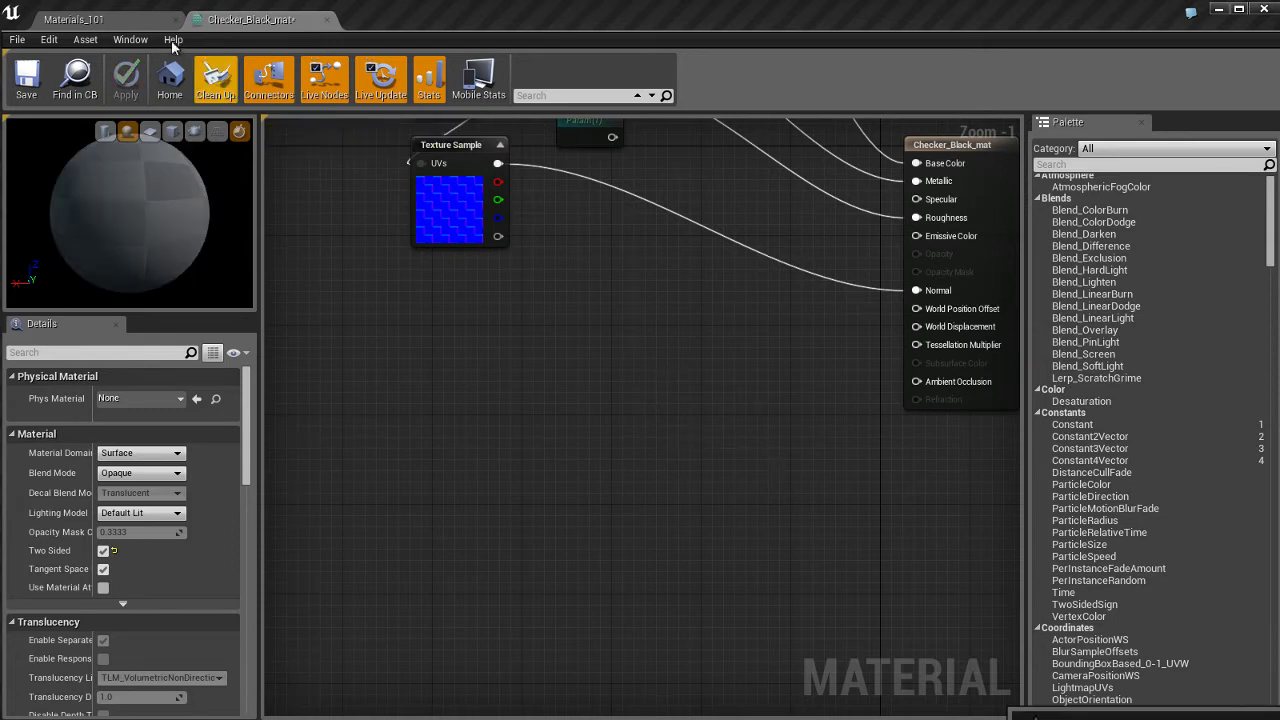
Check the sphere in the Materials_101 level with nothing selected, and save the Checker_Black_mat material.
left_click(80, 19)
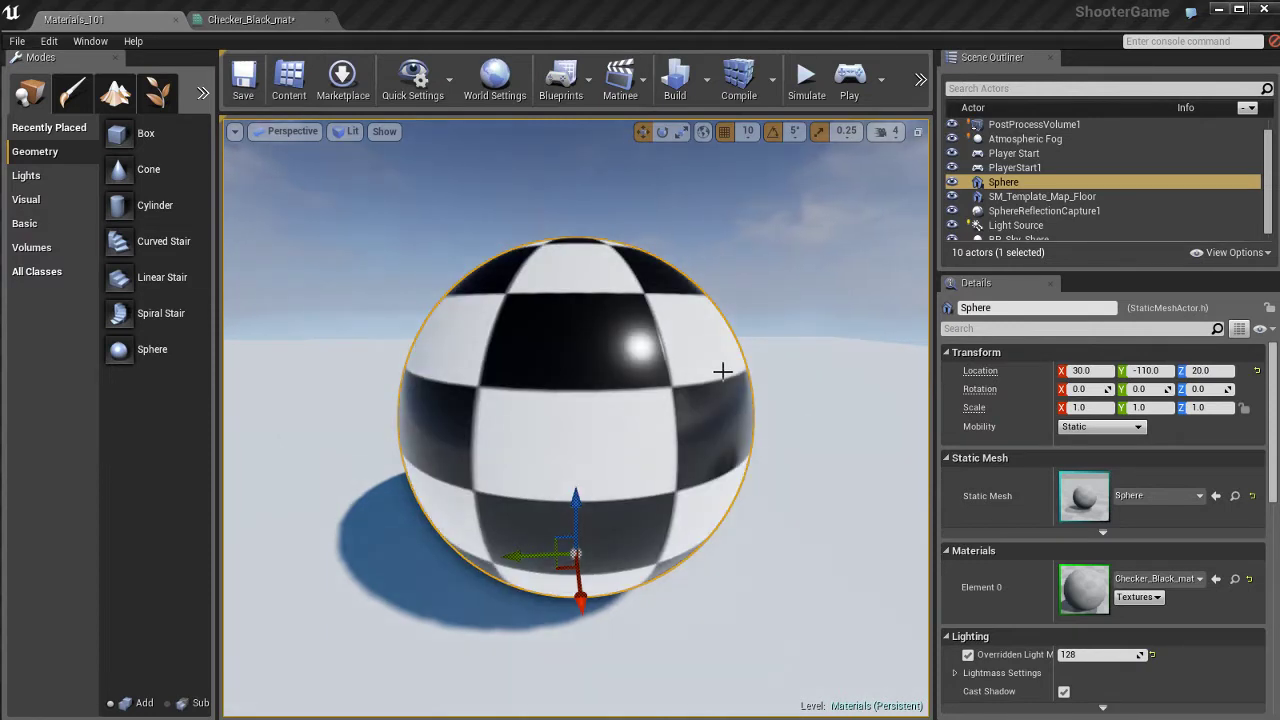
key("Escape")
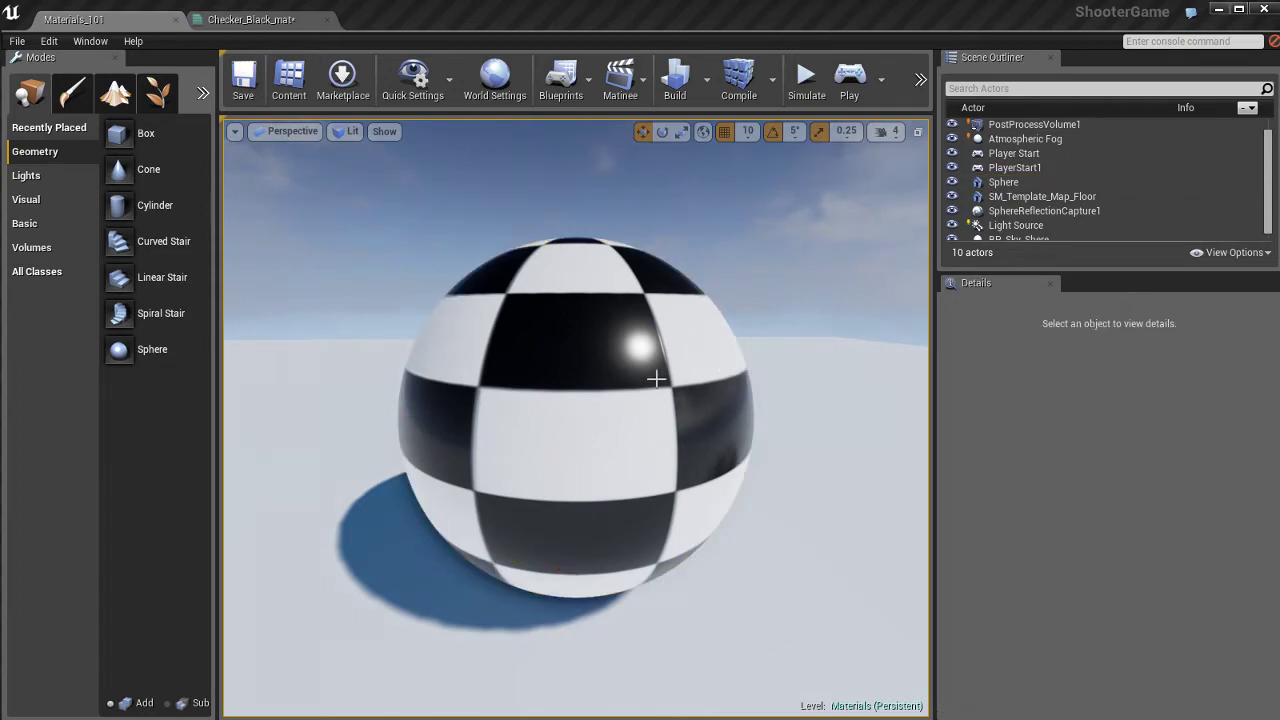
left_click(267, 20)
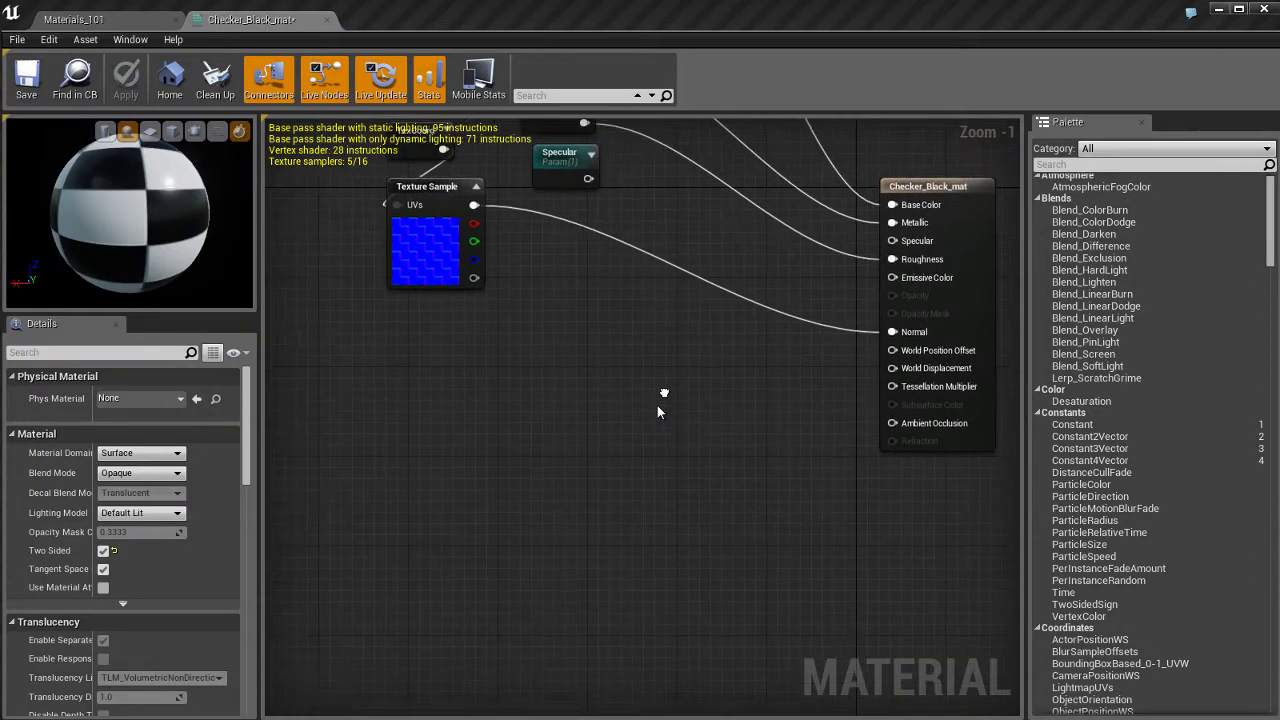
key("ctrl+s")
Set the material's Blend Mode to Translucent and turn off Two Sided, applying the changes.
right_click_drag(700, 397, 534, 423)
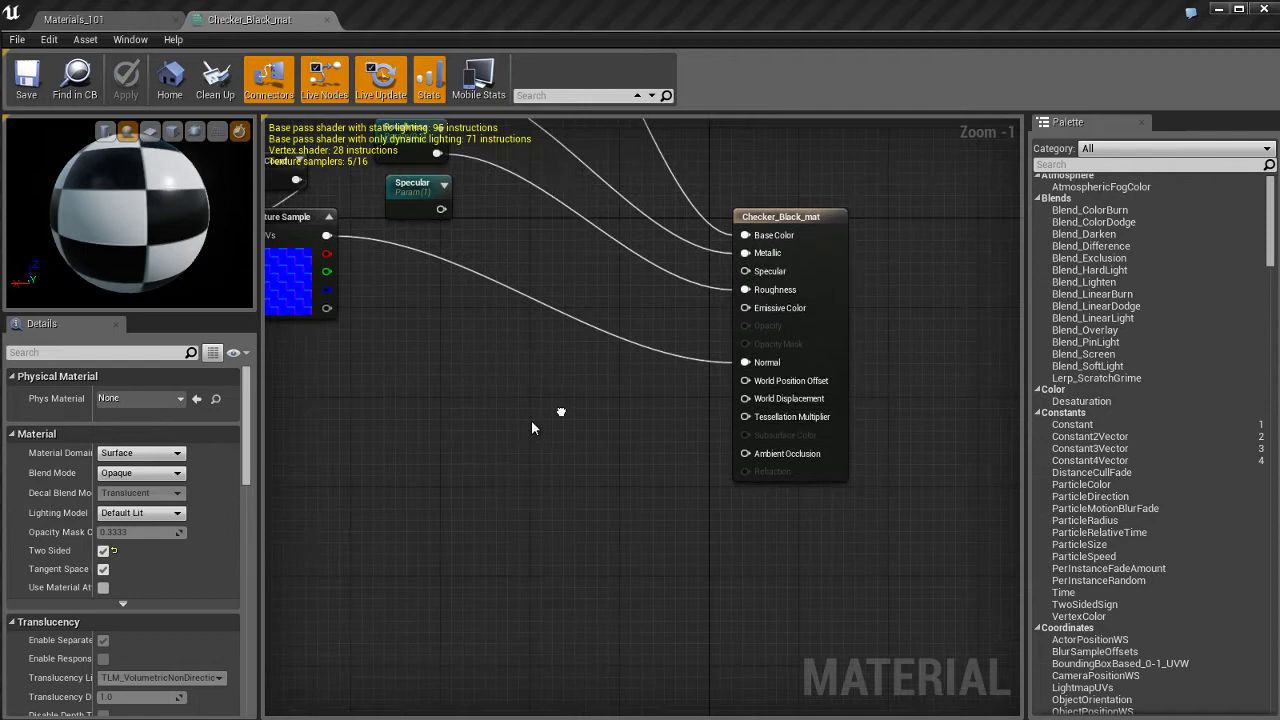
scroll(782, 454, "up", 1)
right_click_drag(782, 519, 939, 521)
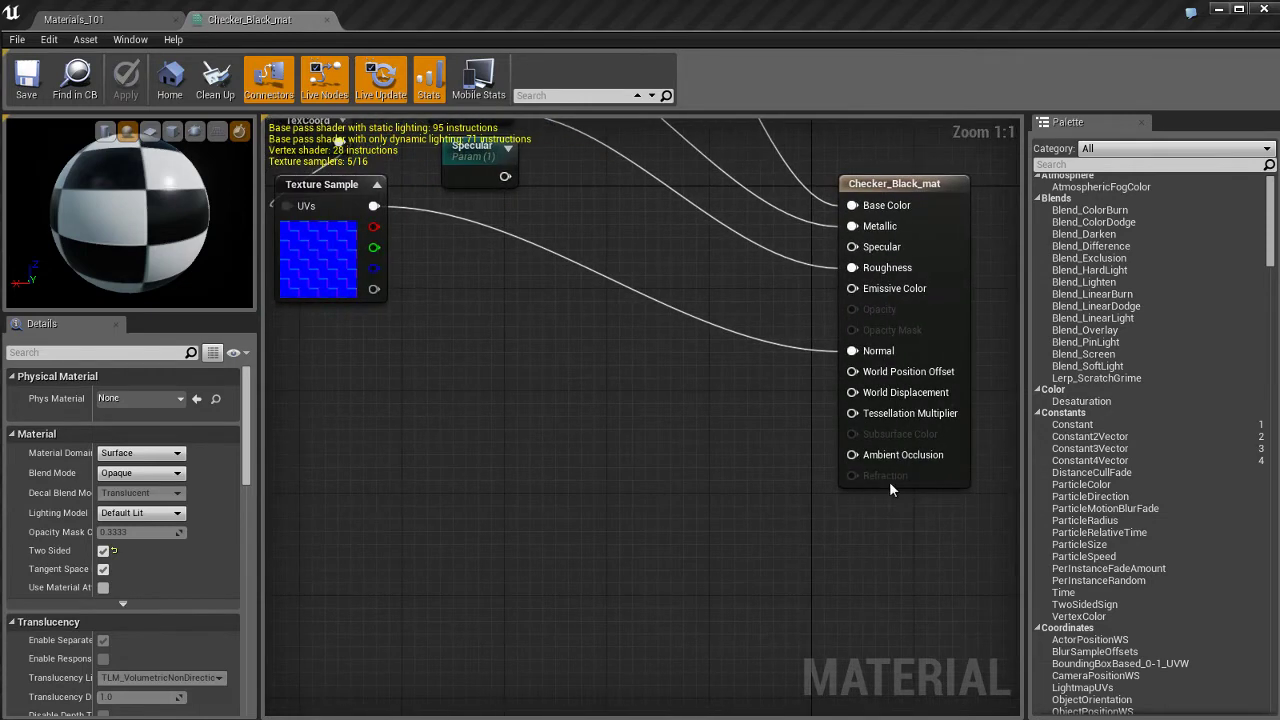
mouse_move(666, 489)
right_mouse_down()
mouse_move(681, 500)
mouse_move(671, 485)
right_mouse_up()
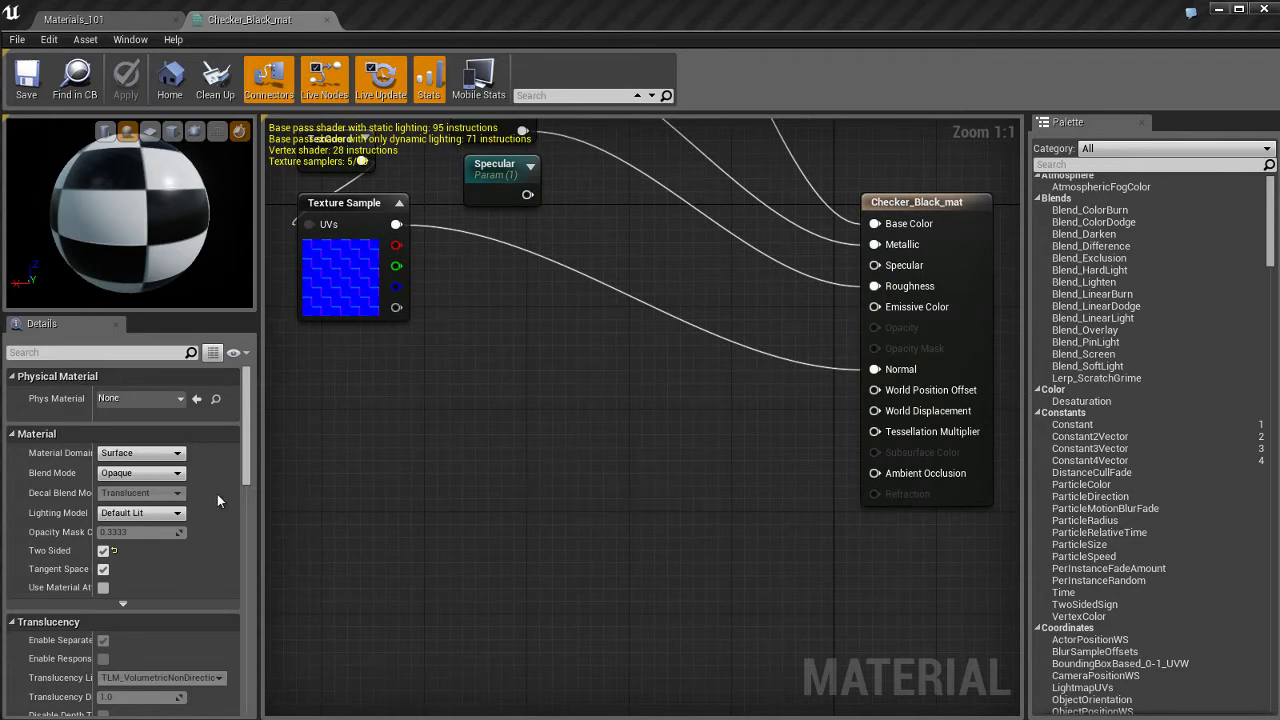
left_click(163, 473)
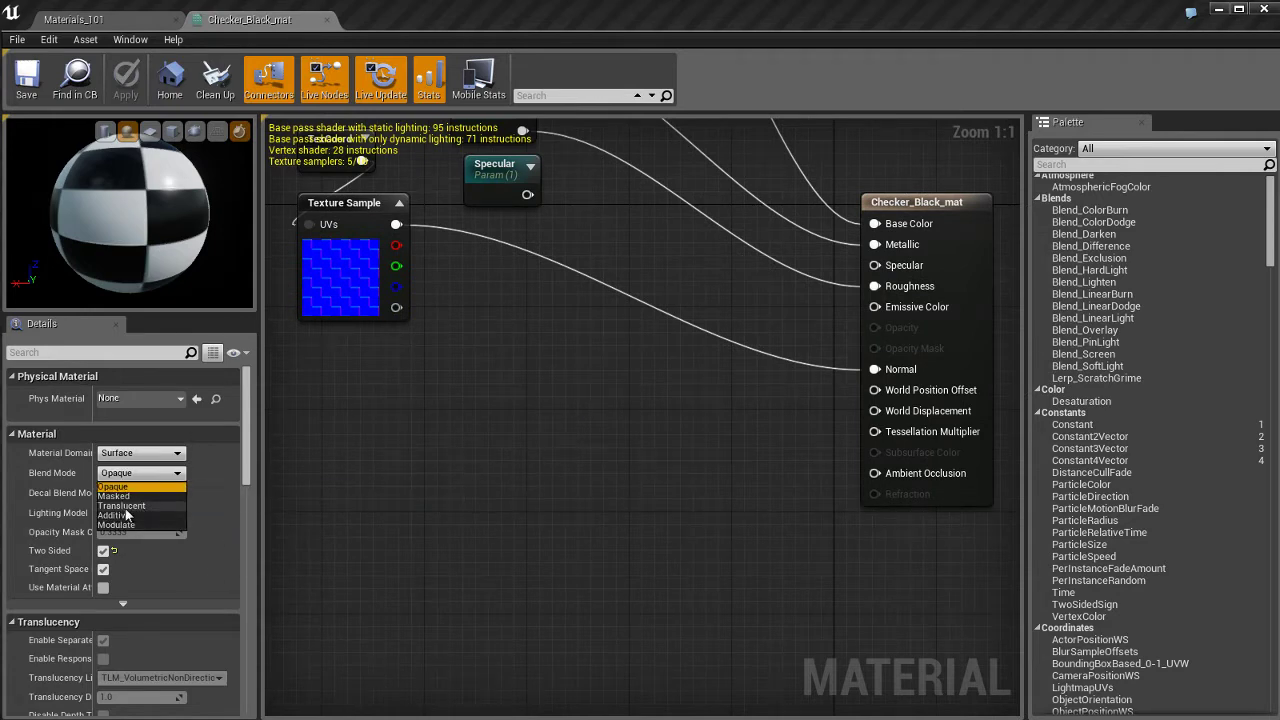
left_click(140, 506)
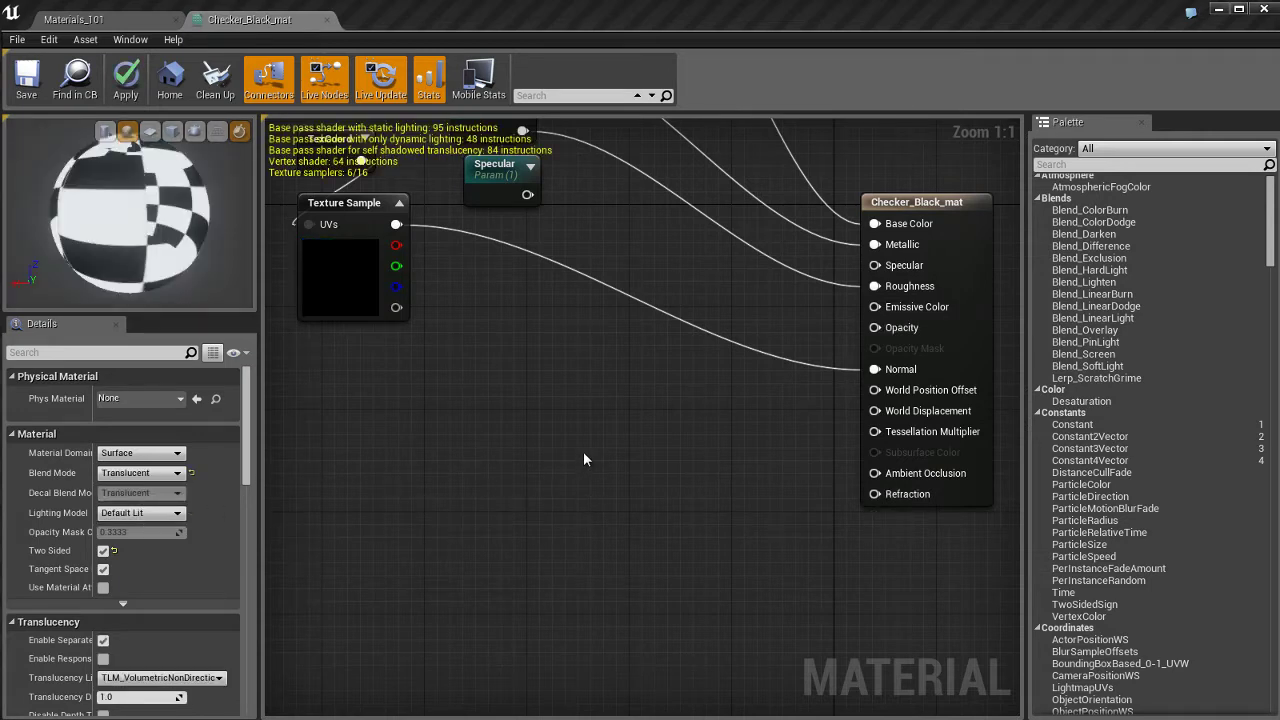
left_click_drag(163, 231, 286, 226)
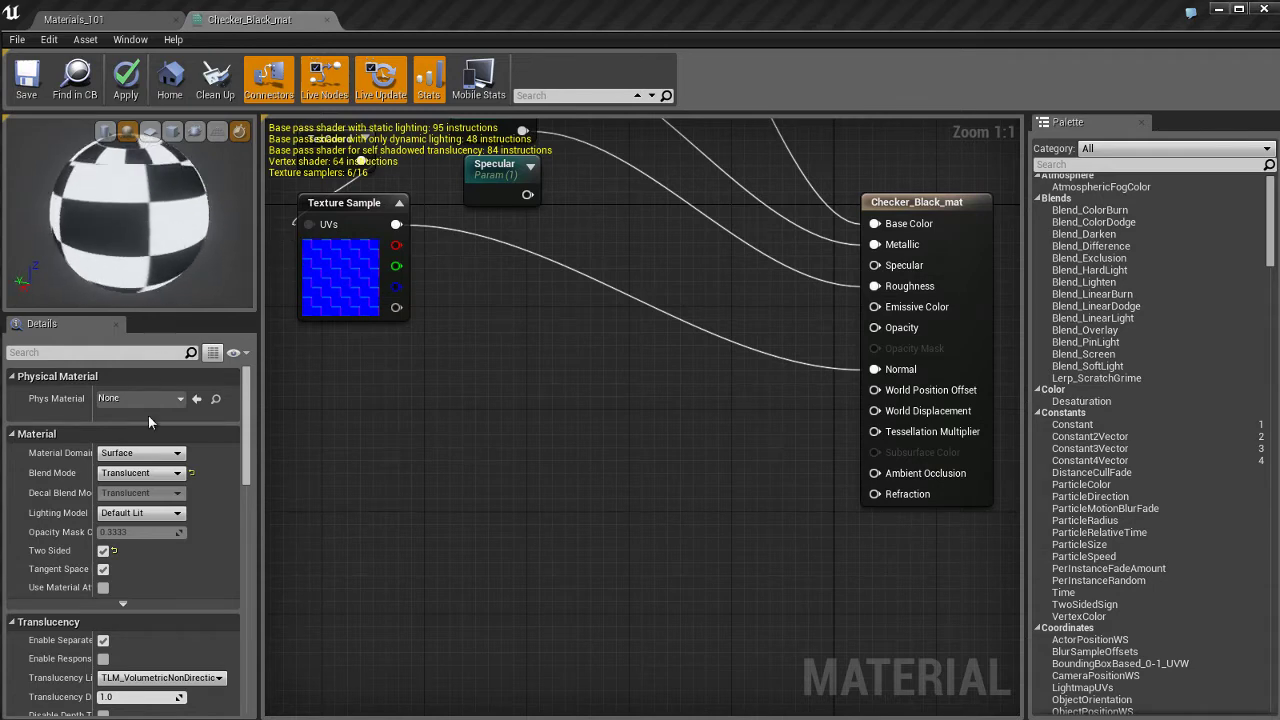
left_click(103, 551)
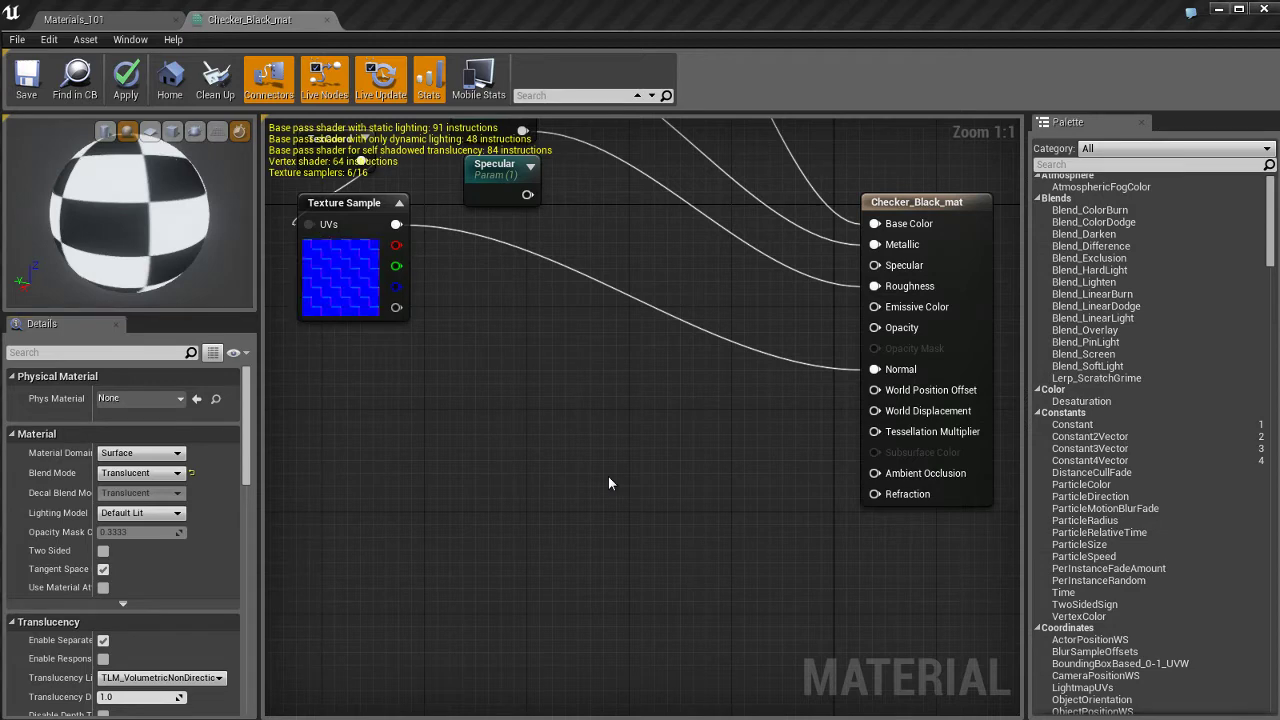
key("Return")
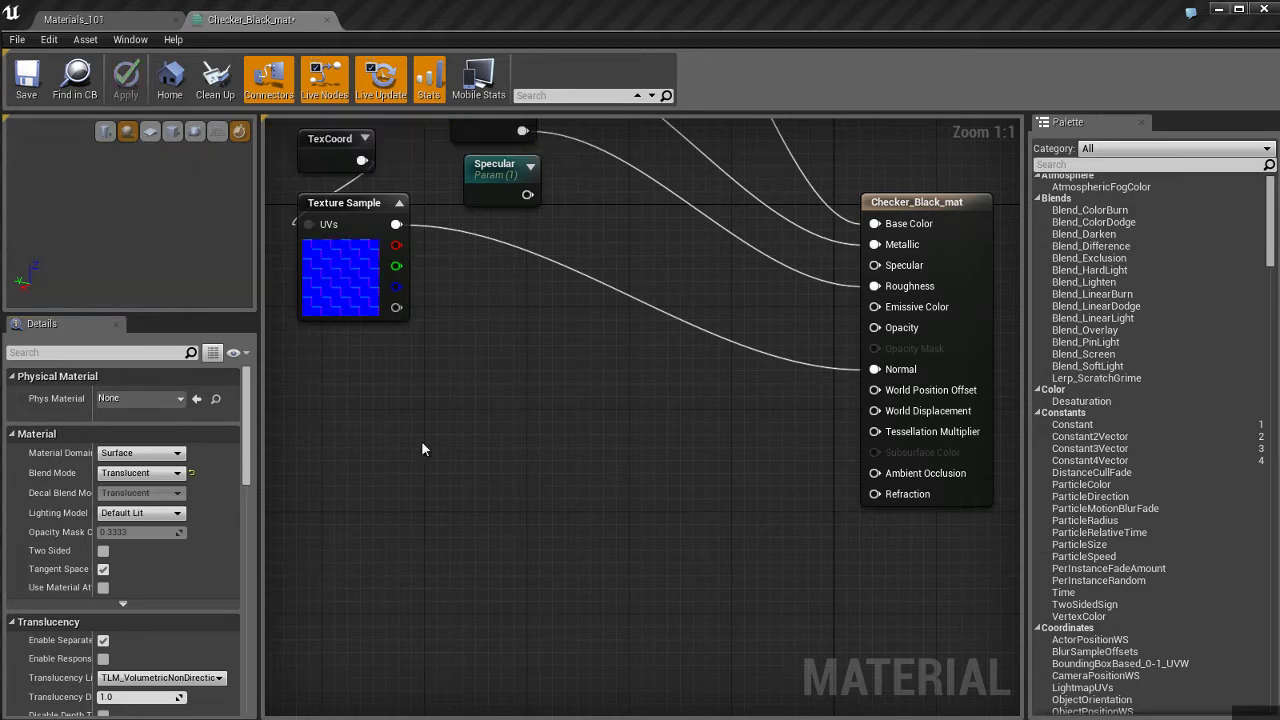
Connect the main output of the checker Texture Sample to the material's Opacity input, keeping its Base Color link.
right_click_drag(400, 368, 491, 508)
right_click_drag(594, 528, 504, 587)
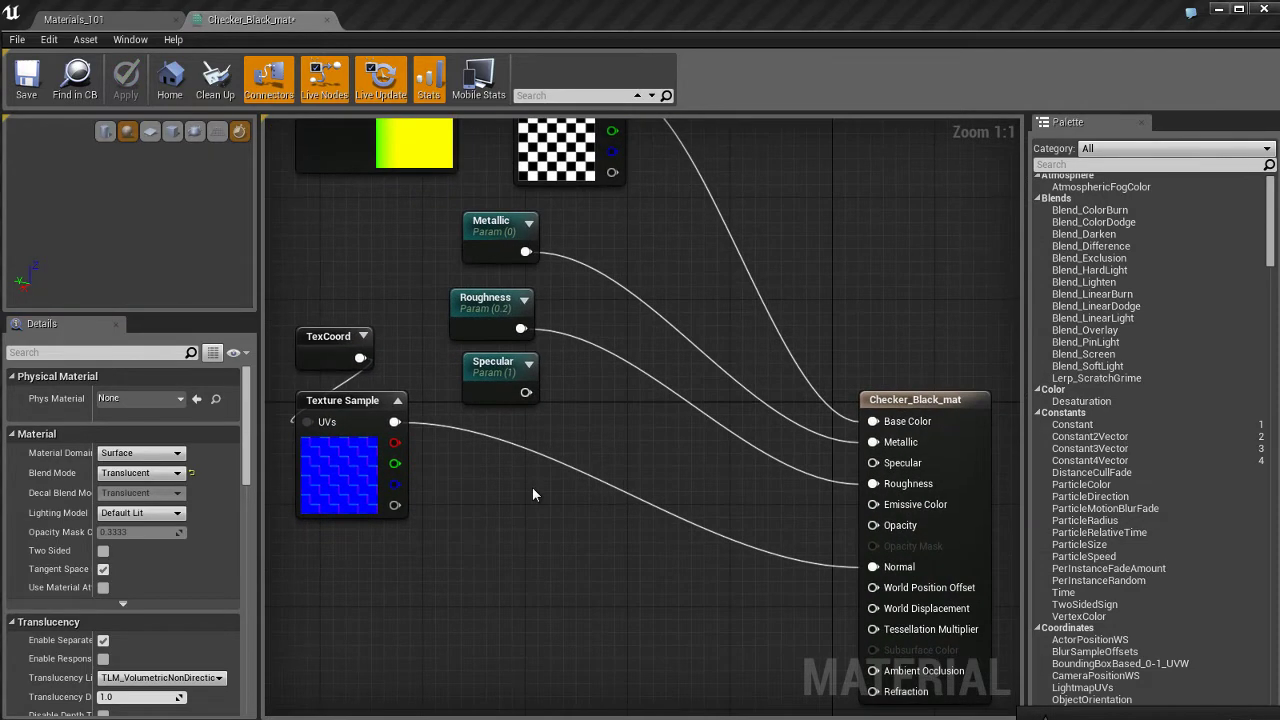
scroll(532, 487, "down", 1)
right_click_drag(584, 547, 580, 633)
mouse_move(676, 545)
right_mouse_down()
mouse_move(673, 567)
mouse_move(711, 450)
mouse_move(708, 551)
mouse_move(707, 420)
mouse_move(662, 506)
mouse_move(660, 492)
mouse_move(658, 531)
right_mouse_up()
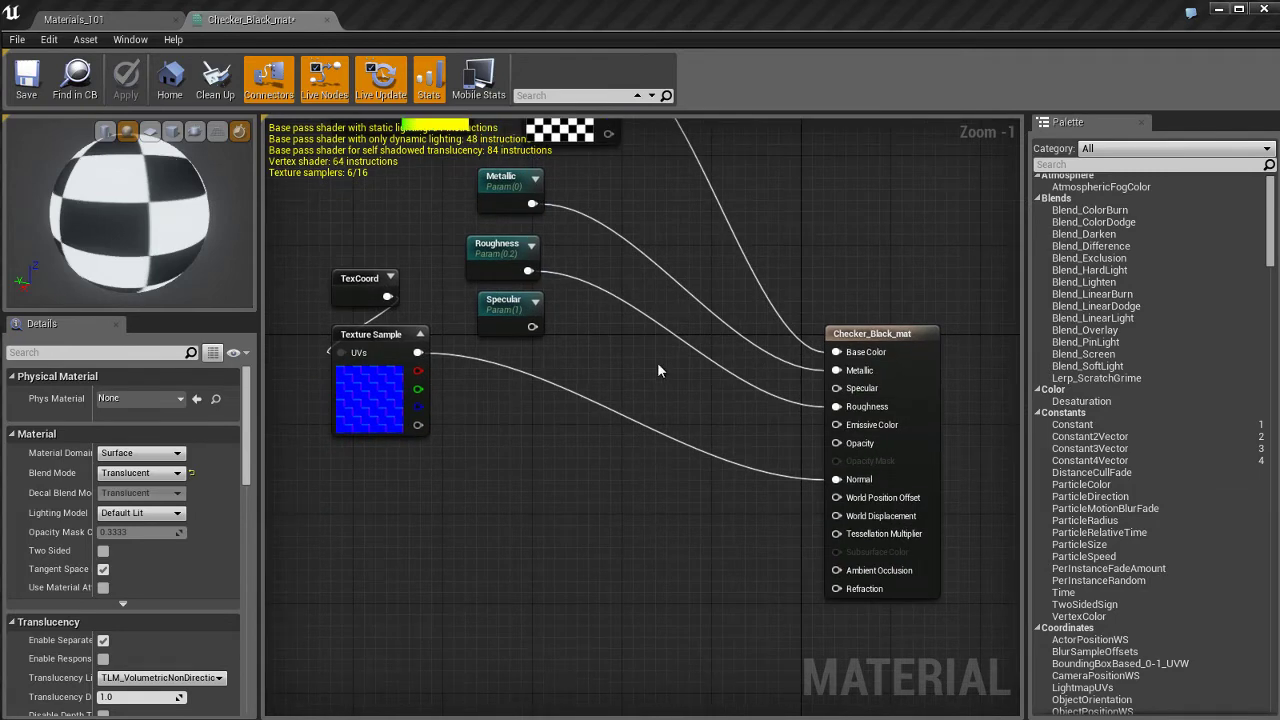
right_click_drag(662, 392, 694, 528)
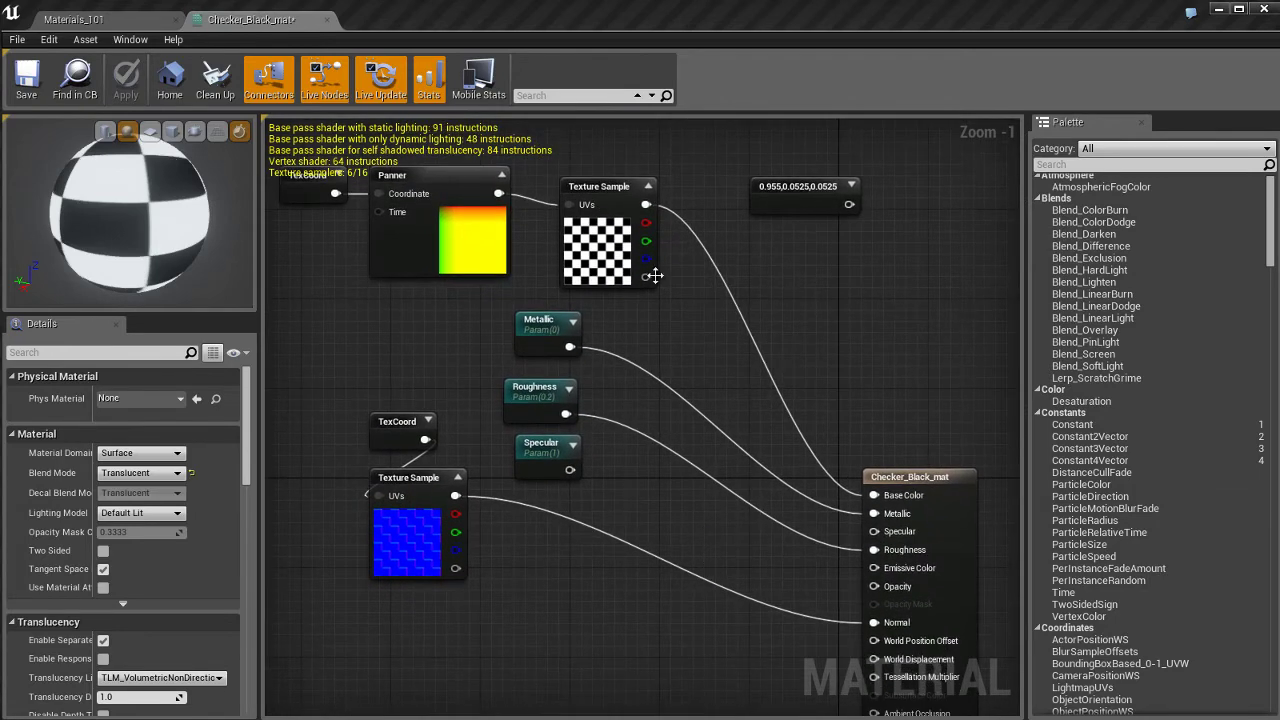
left_click(607, 217)
left_click_drag(646, 204, 878, 586)
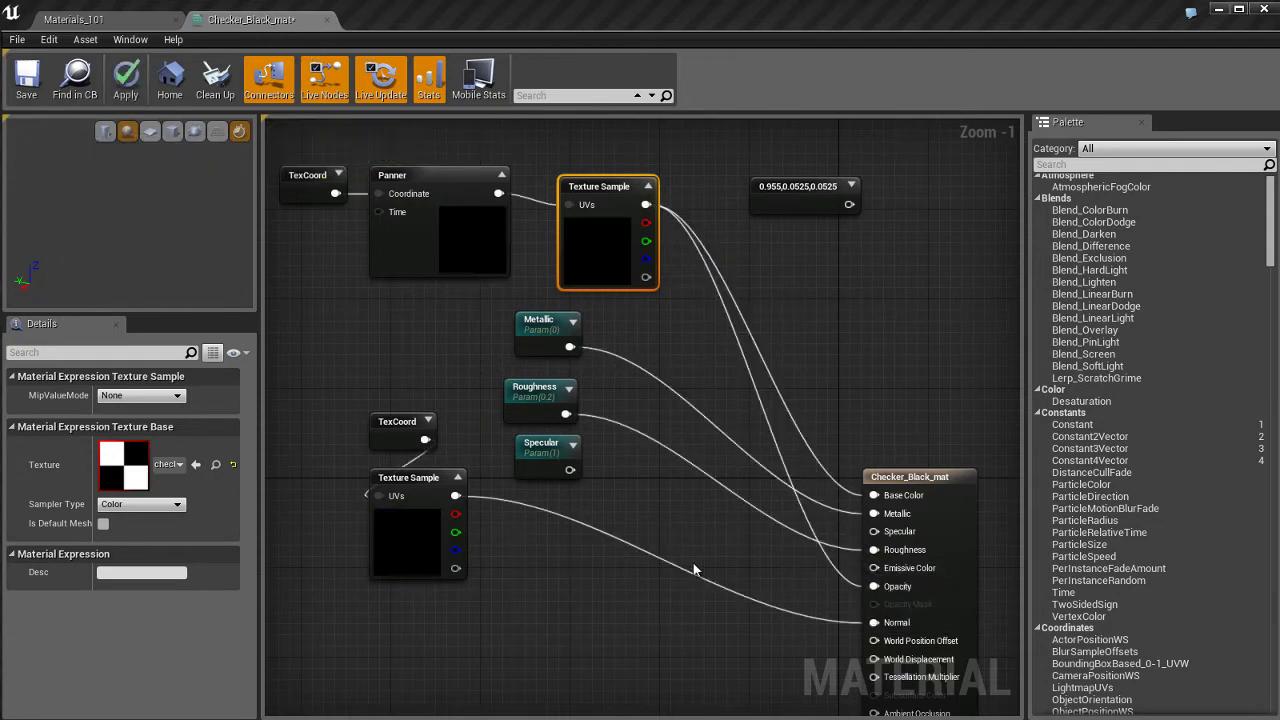
right_click_drag(695, 507, 694, 462)
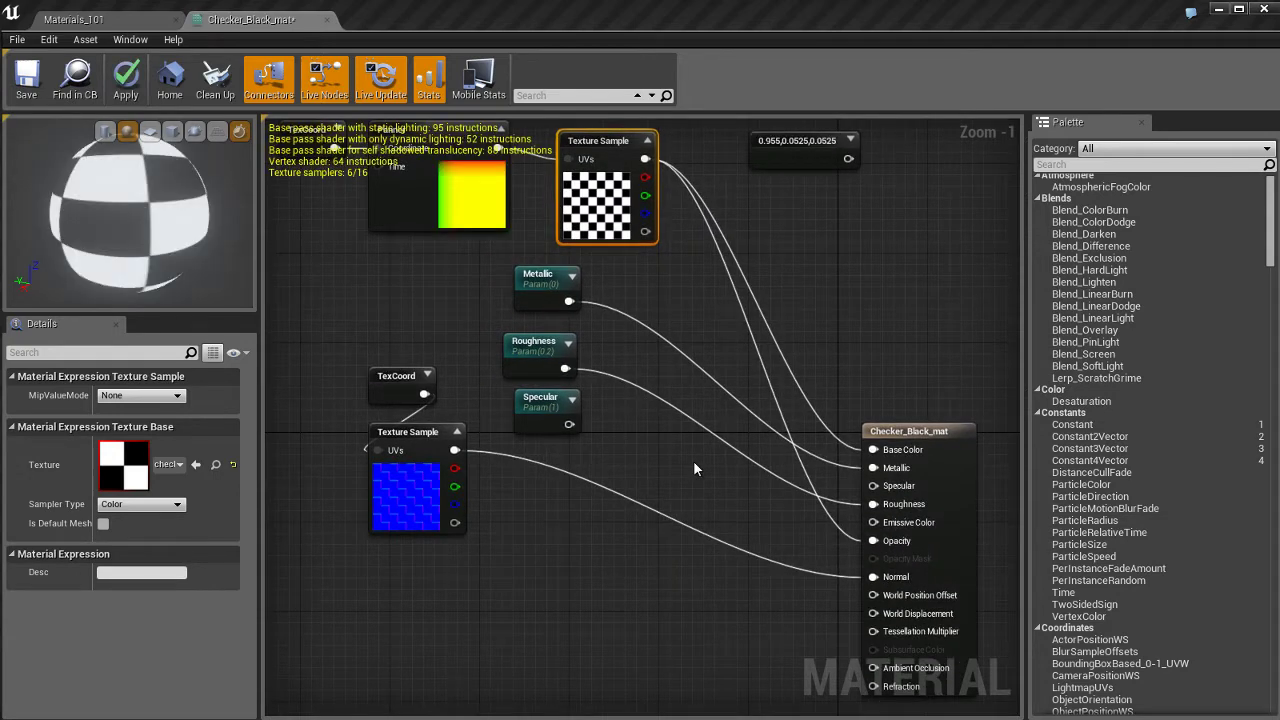
Examine the translucent checker sphere in the Materials_101 level and return to the Checker_Black_mat graph.
left_click(108, 28)
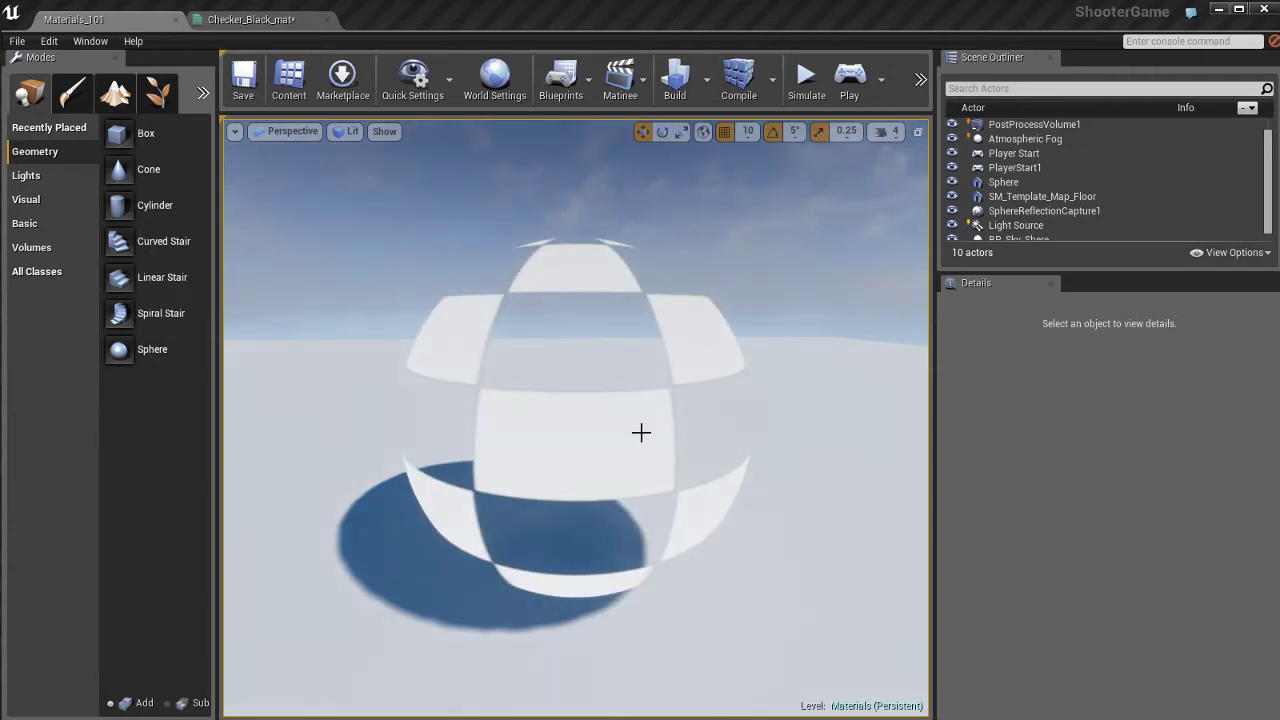
left_click_drag(632, 424, 616, 446, "alt")
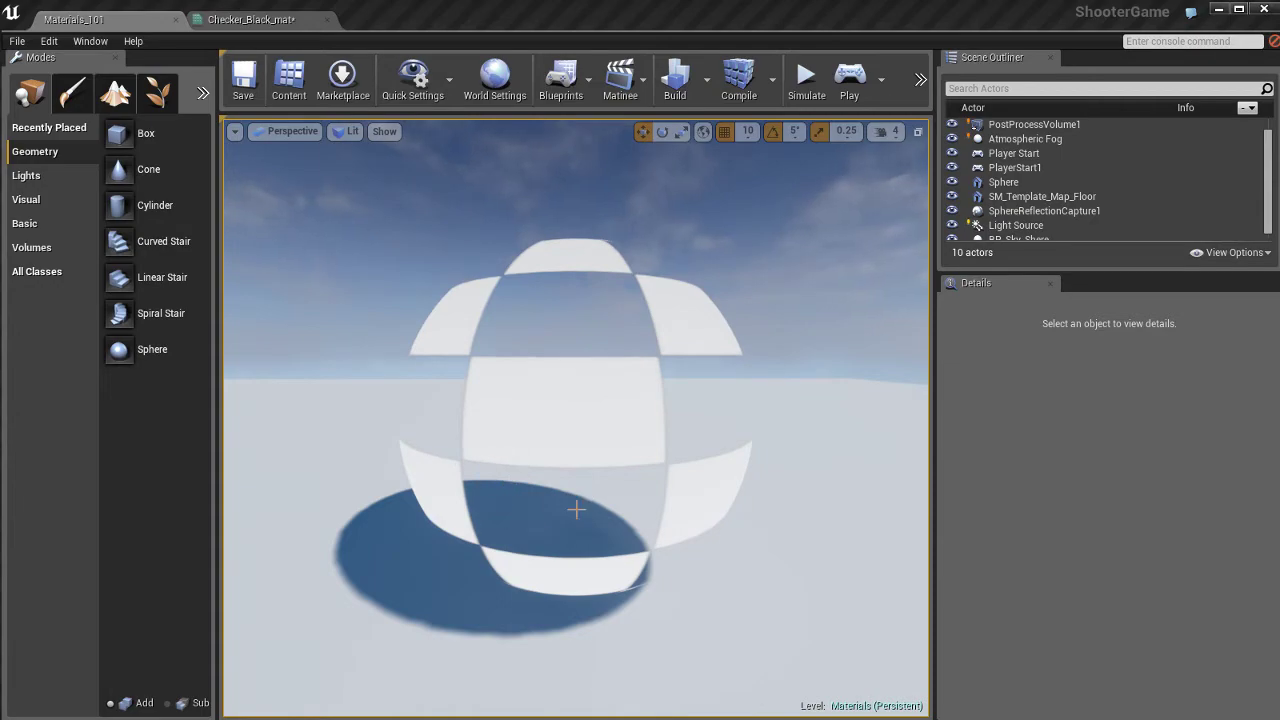
left_click(265, 20)
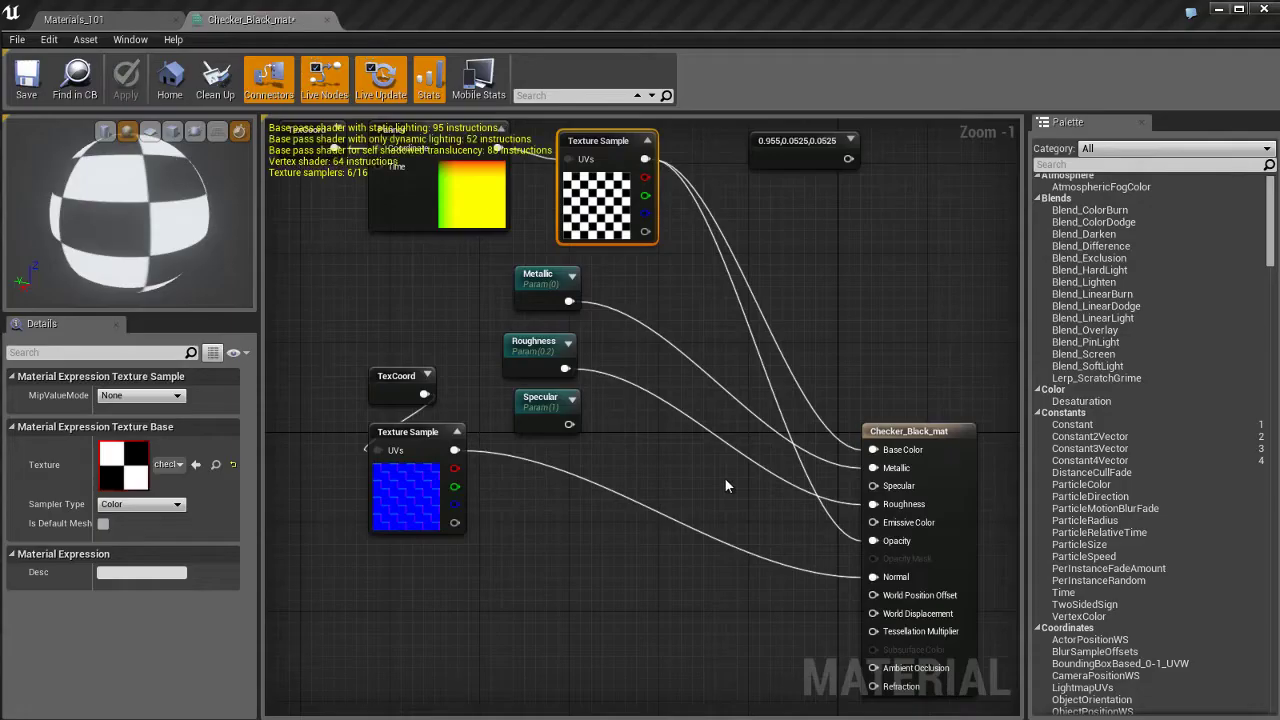
Add a Texture Sample with the brushed_metal texture below the normal map node and connect its main output to Refraction.
right_click_drag(721, 618, 737, 484)
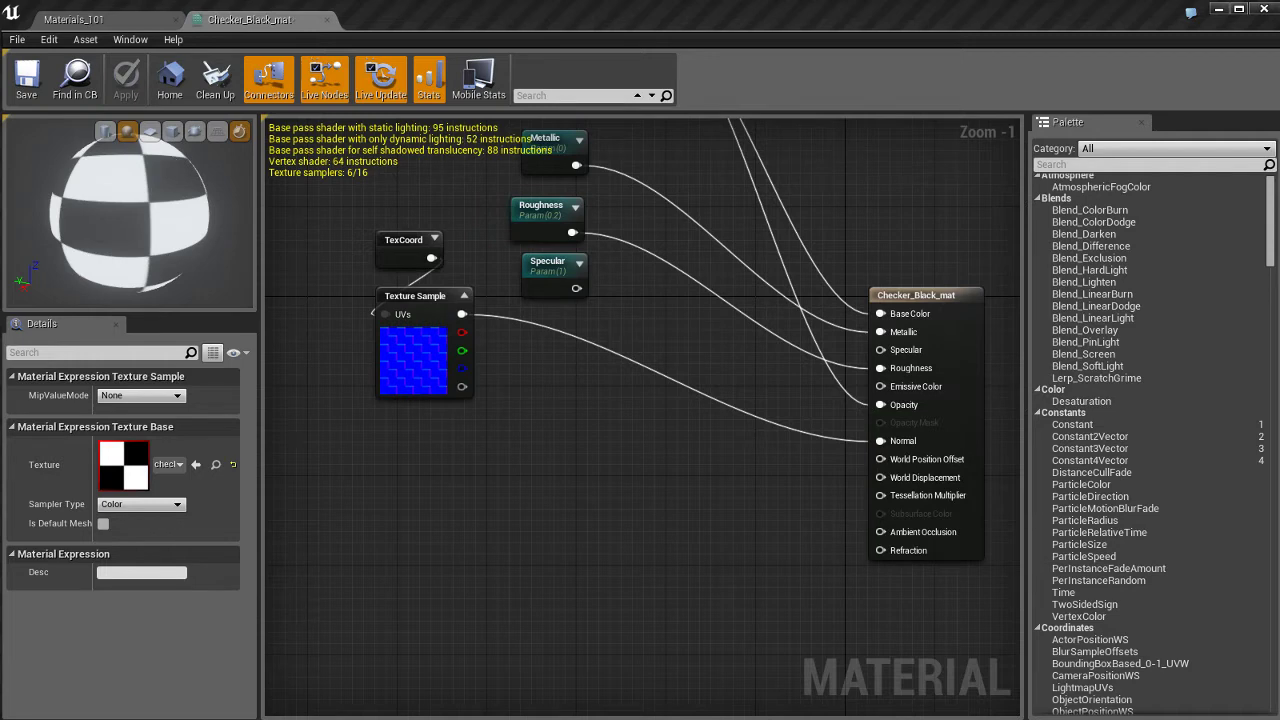
left_click_drag(1092, 535, 571, 510)
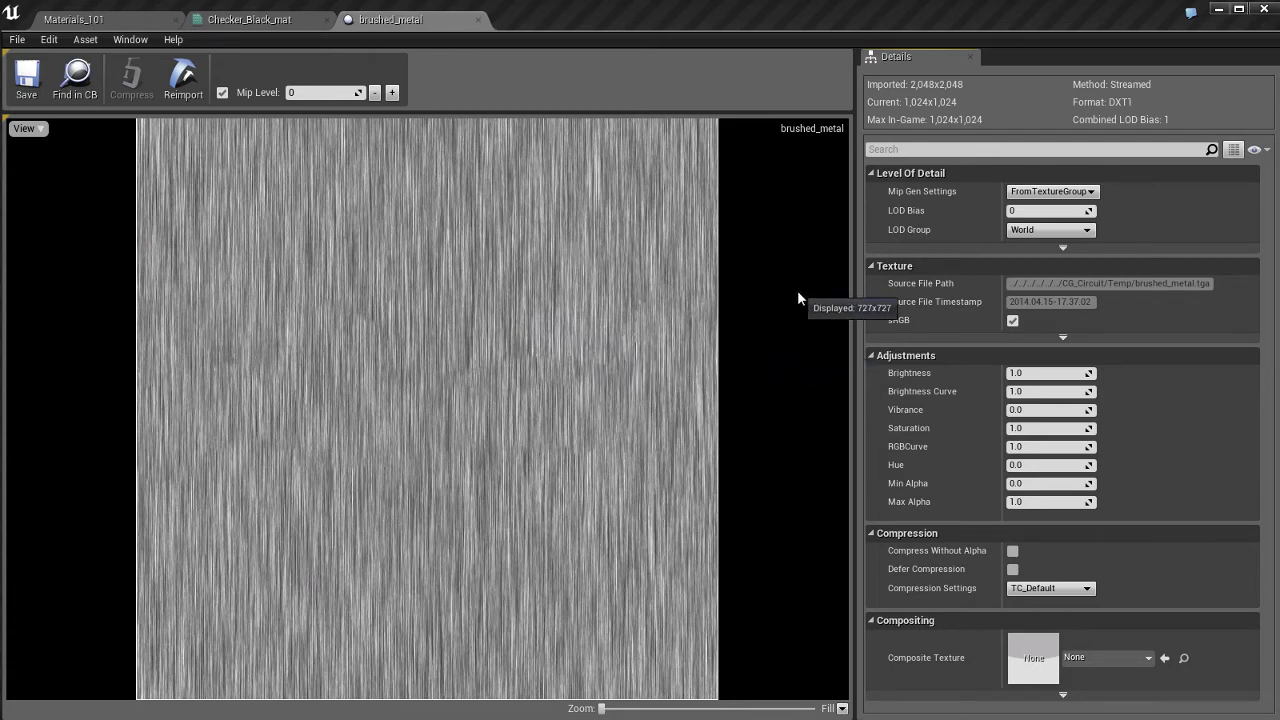
left_click(477, 19)
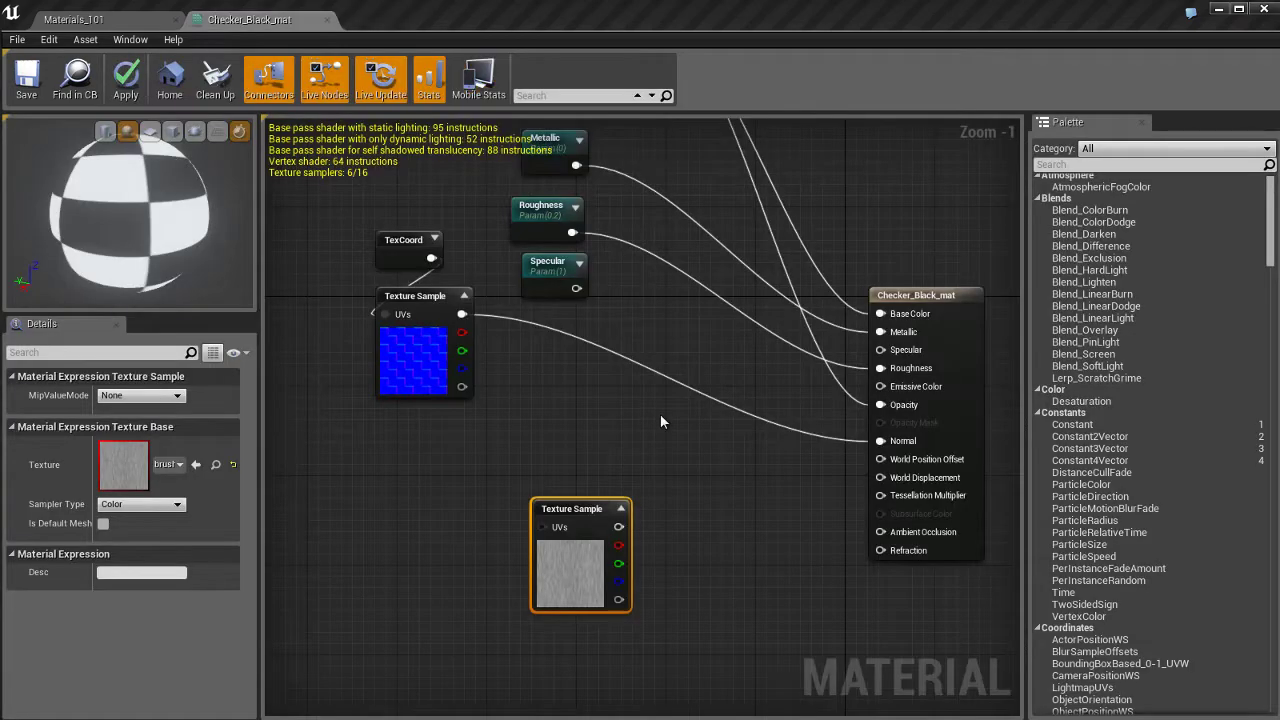
left_click_drag(618, 527, 921, 553)
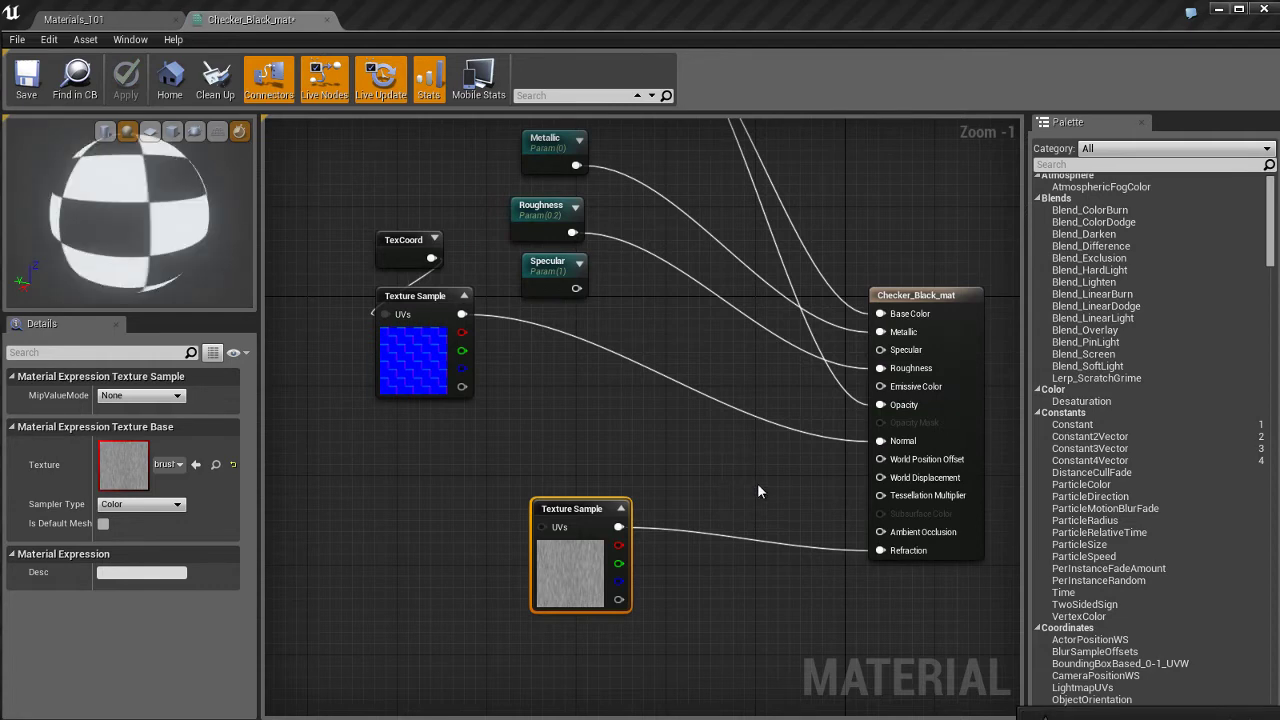
Examine the refraction on the sphere in the Materials_101 level from several angles and distances.
left_click(124, 22)
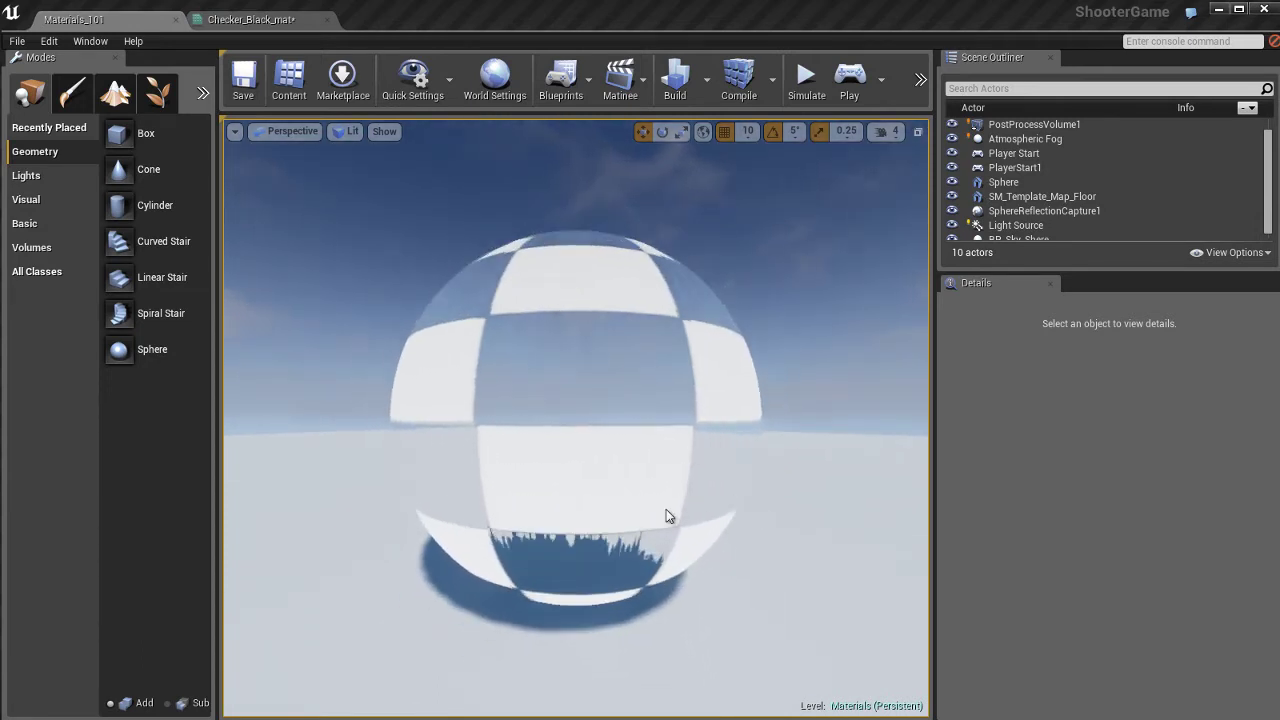
left_click_drag(666, 509, 423, 484, "alt")
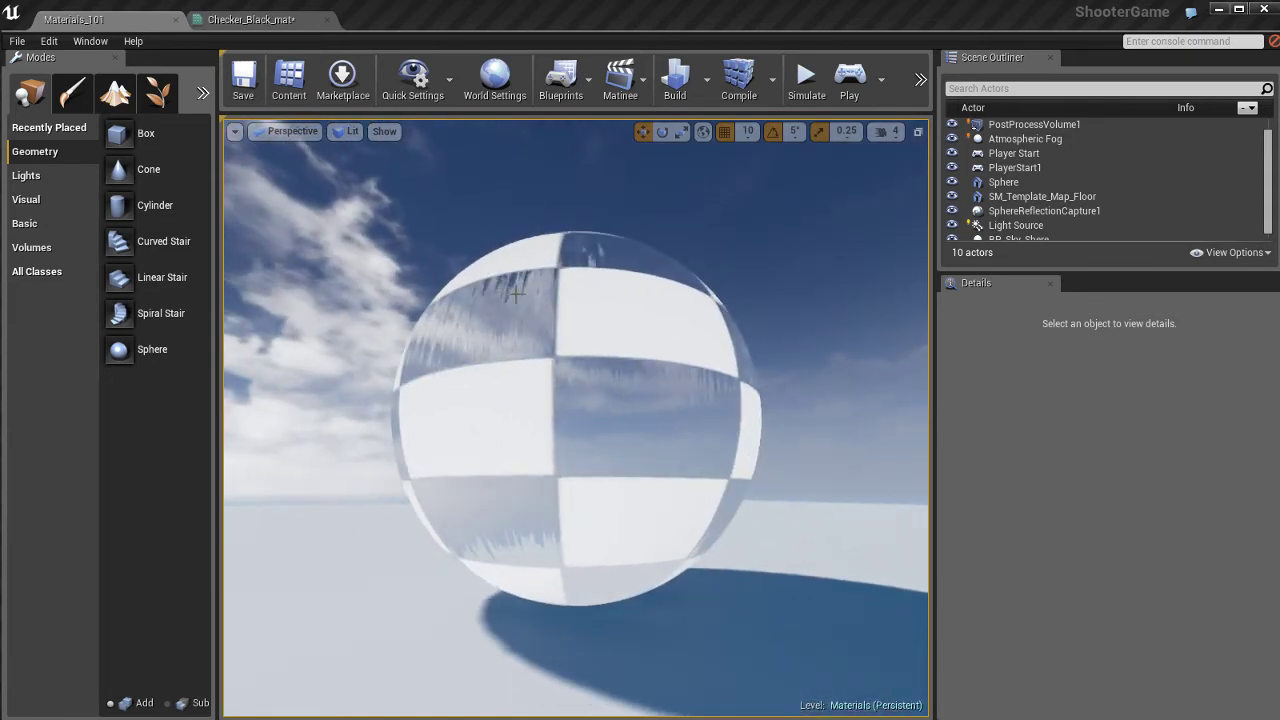
scroll(638, 412, "down", 2)
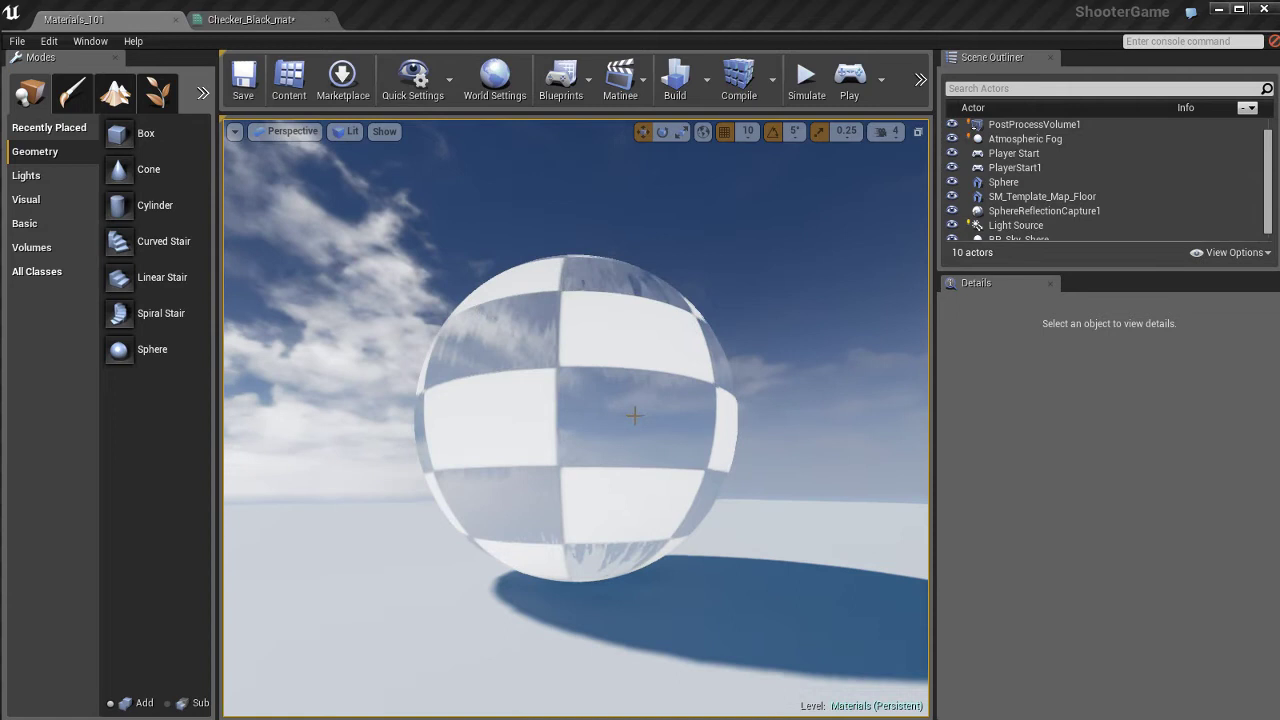
scroll(640, 411, "up", 3)
left_click_drag(640, 411, 631, 415, "alt")
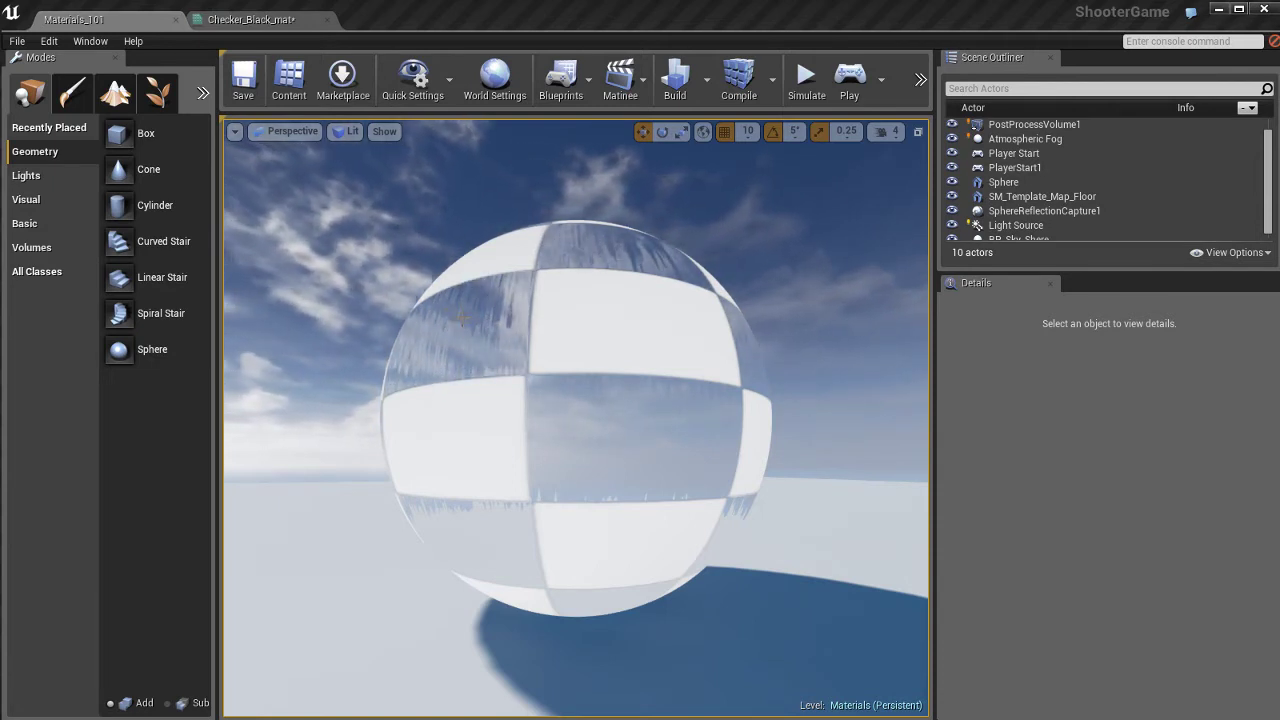
left_click_drag(466, 351, 657, 406, "alt")
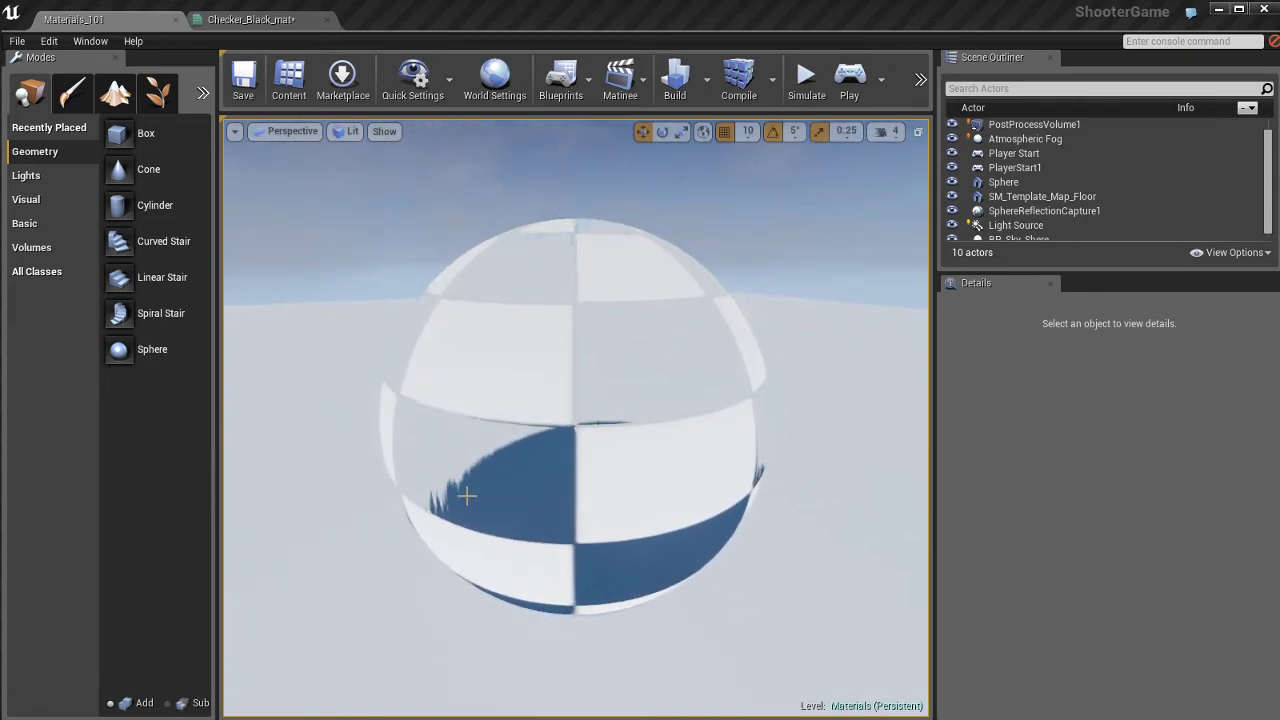
left_click_drag(506, 498, 513, 499, "alt")
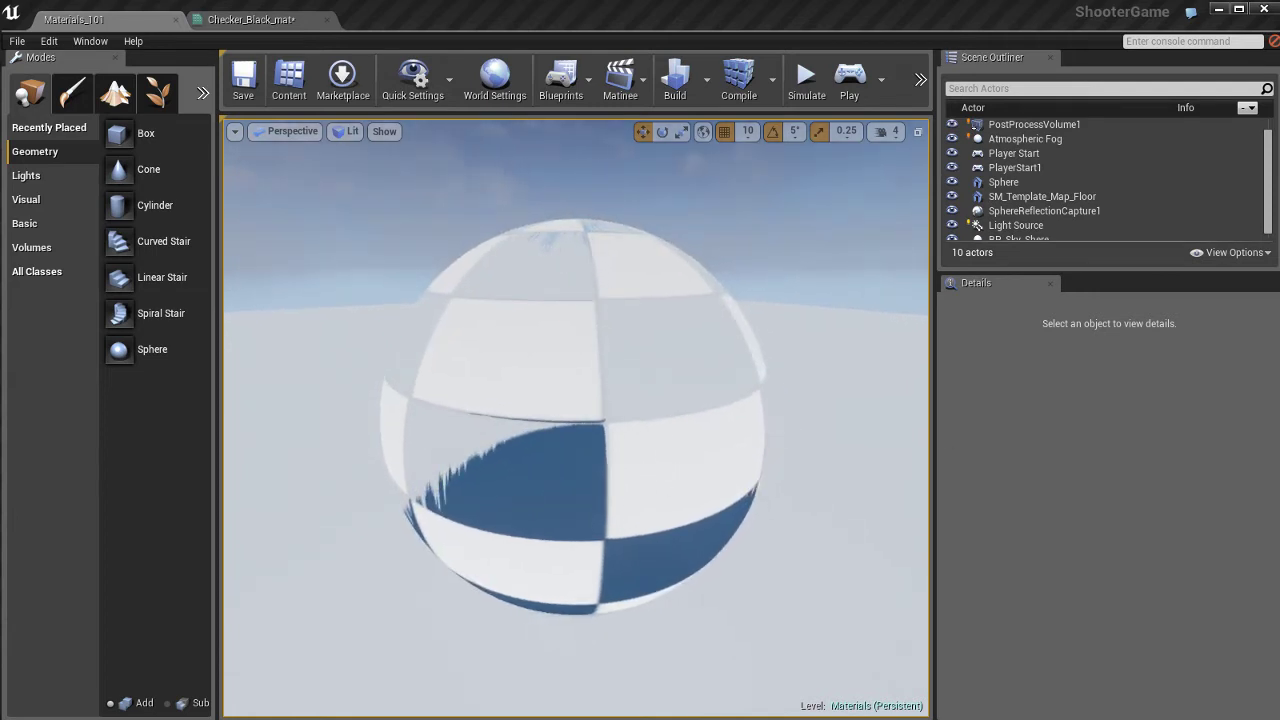
Place the UE4_Cube_Master mesh in the level behind the sphere and move it along the Y axis to 60.
left_click_drag(1279, 431, 808, 409)
key("f")
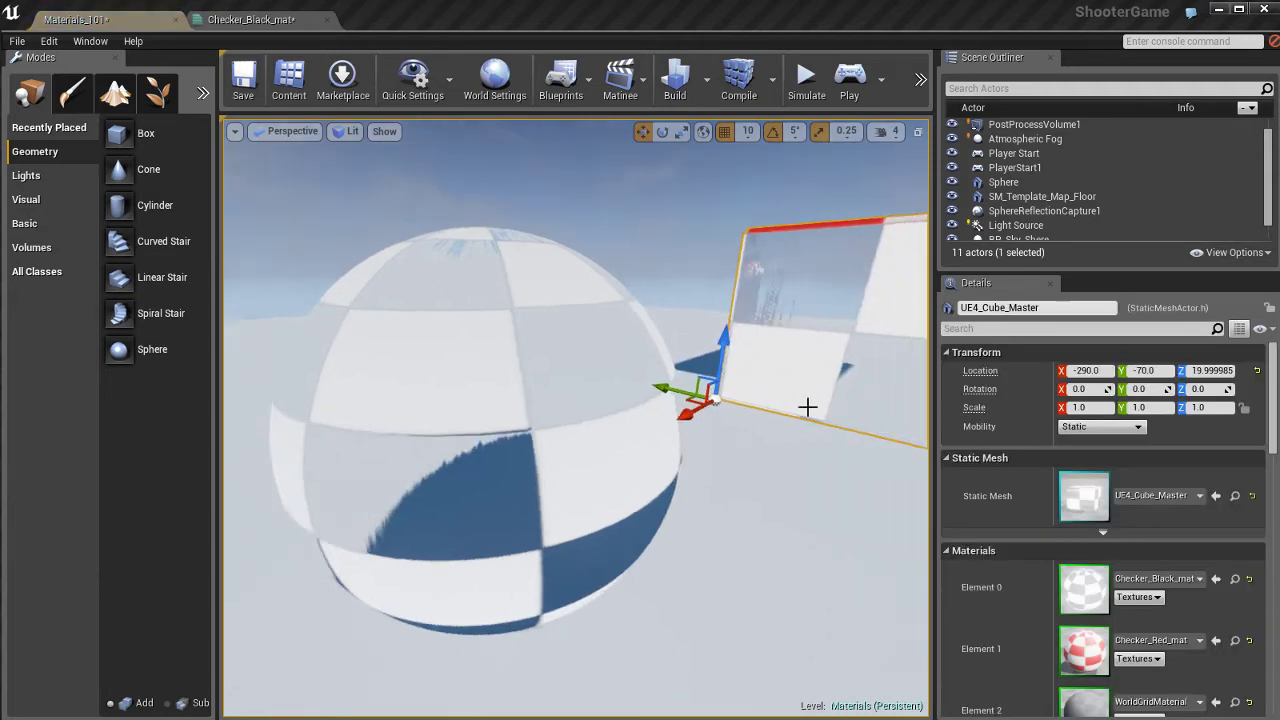
right_click_drag(738, 430, 668, 423, "ctrl")
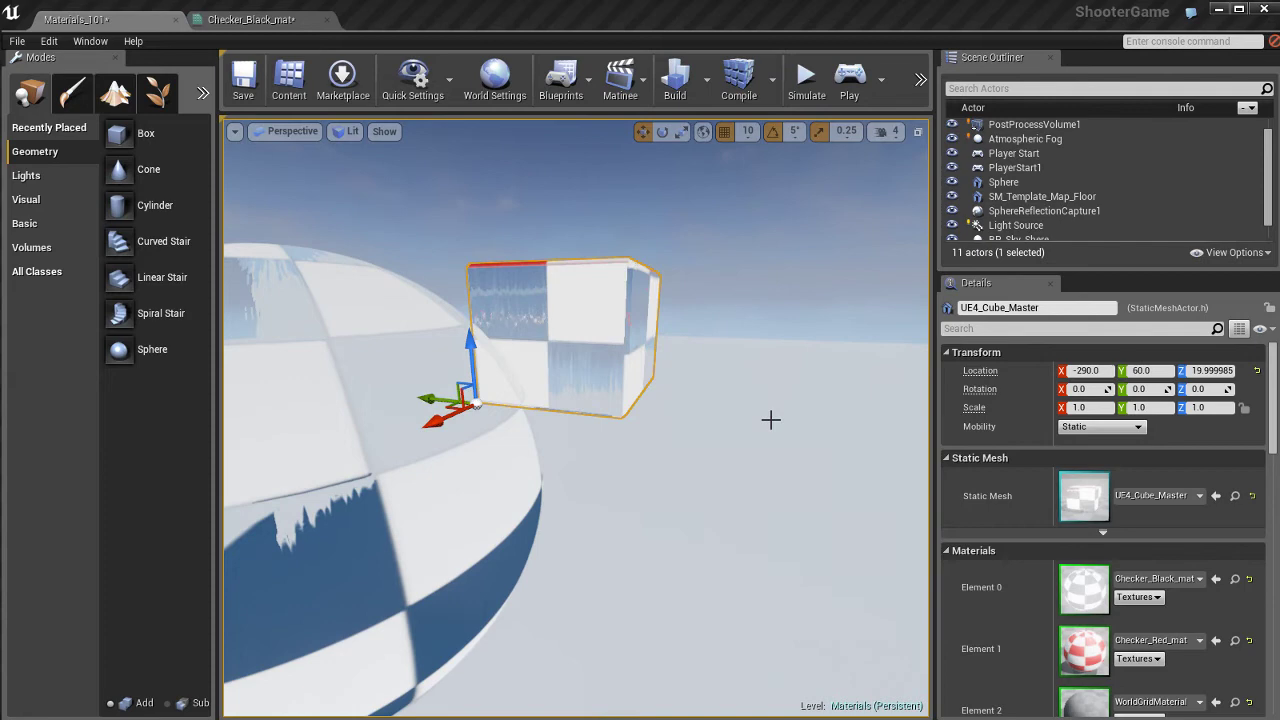
Examine the refraction on the UE4_Cube_Master mesh from several angles, and delete the cube from the level.
left_click_drag(700, 406, 677, 403, "alt")
key("f")
left_click_drag(727, 447, 530, 446, "alt")
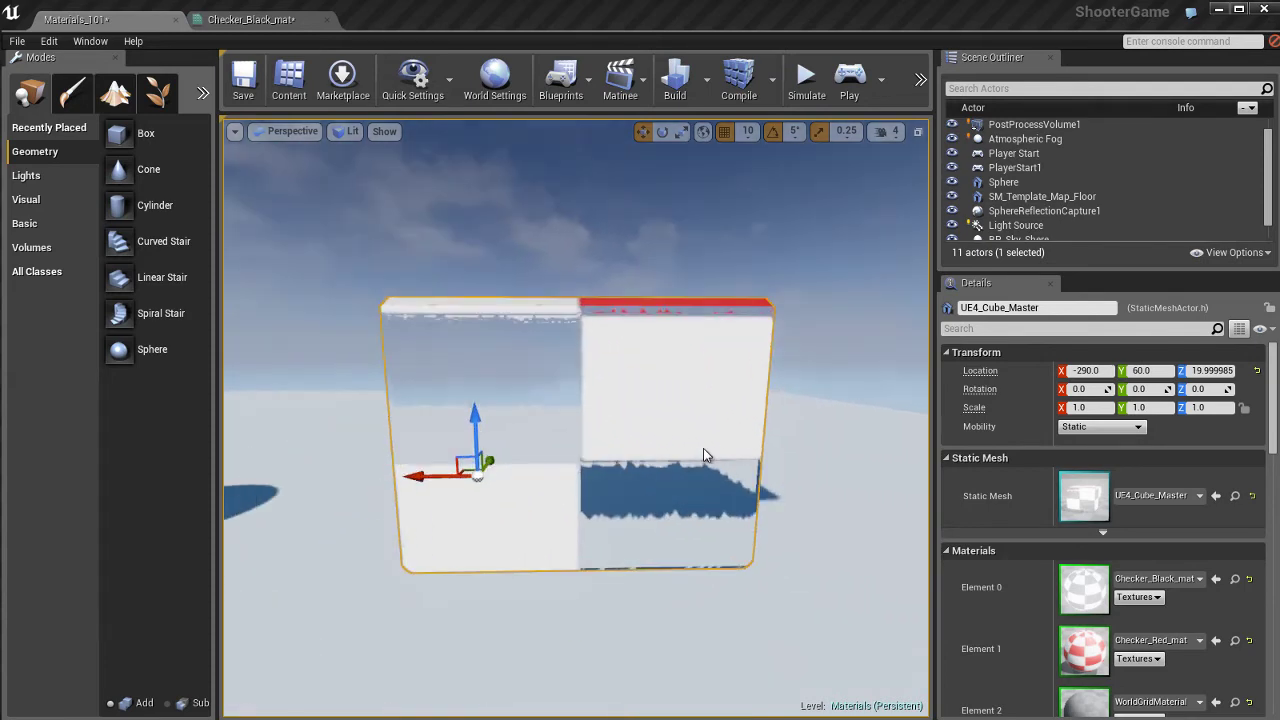
scroll(732, 446, "up", 3)
left_click_drag(740, 453, 558, 430, "alt")
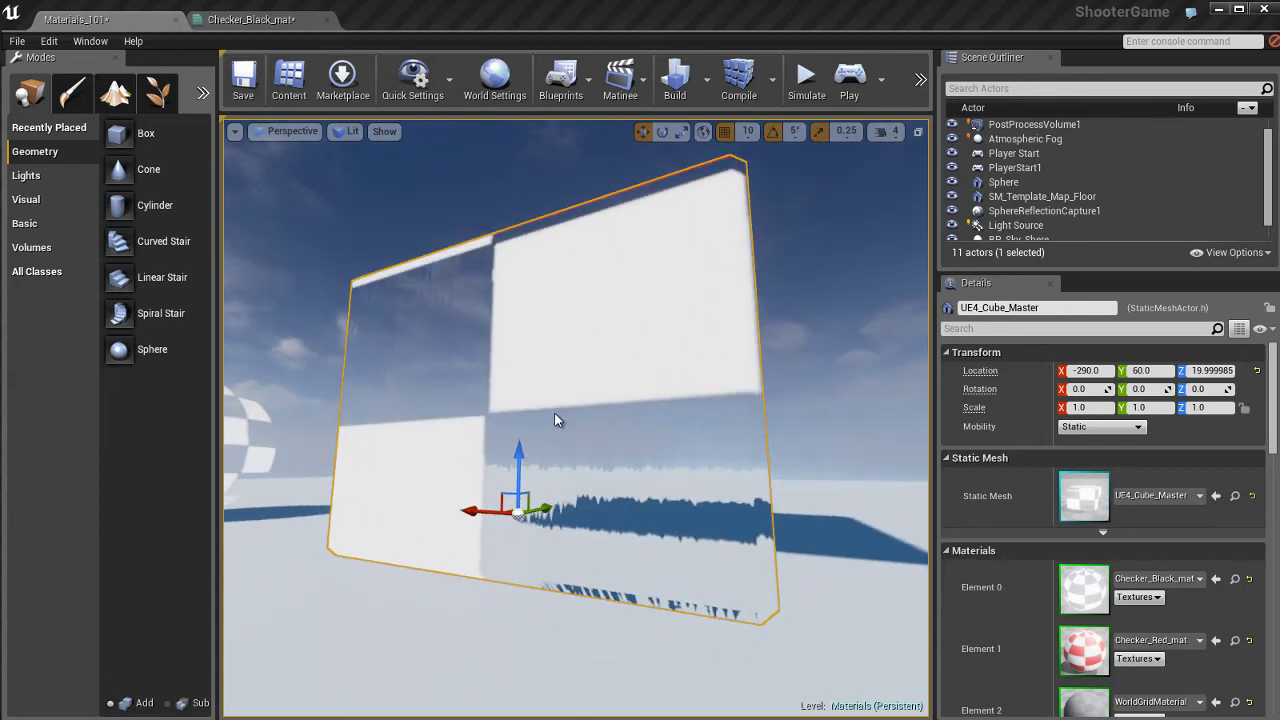
left_click_drag(555, 414, 646, 449, "alt")
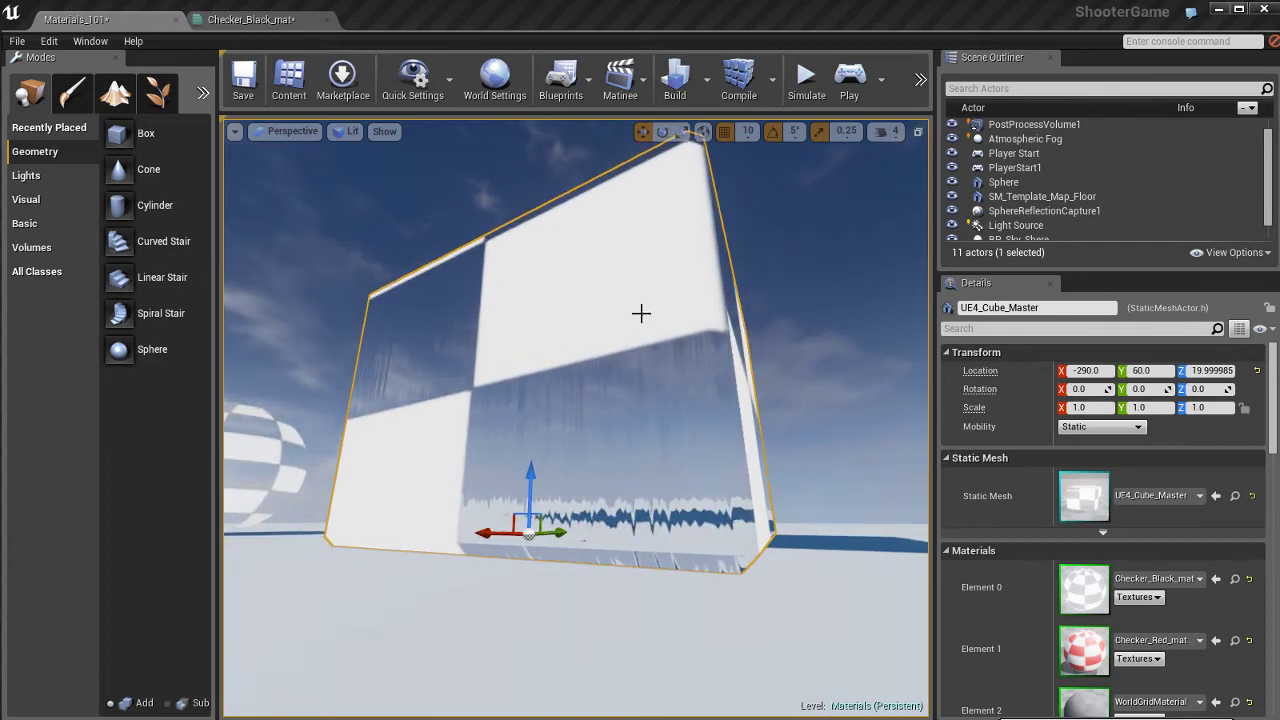
left_click_drag(641, 313, 669, 371, "alt")
key("Delete")
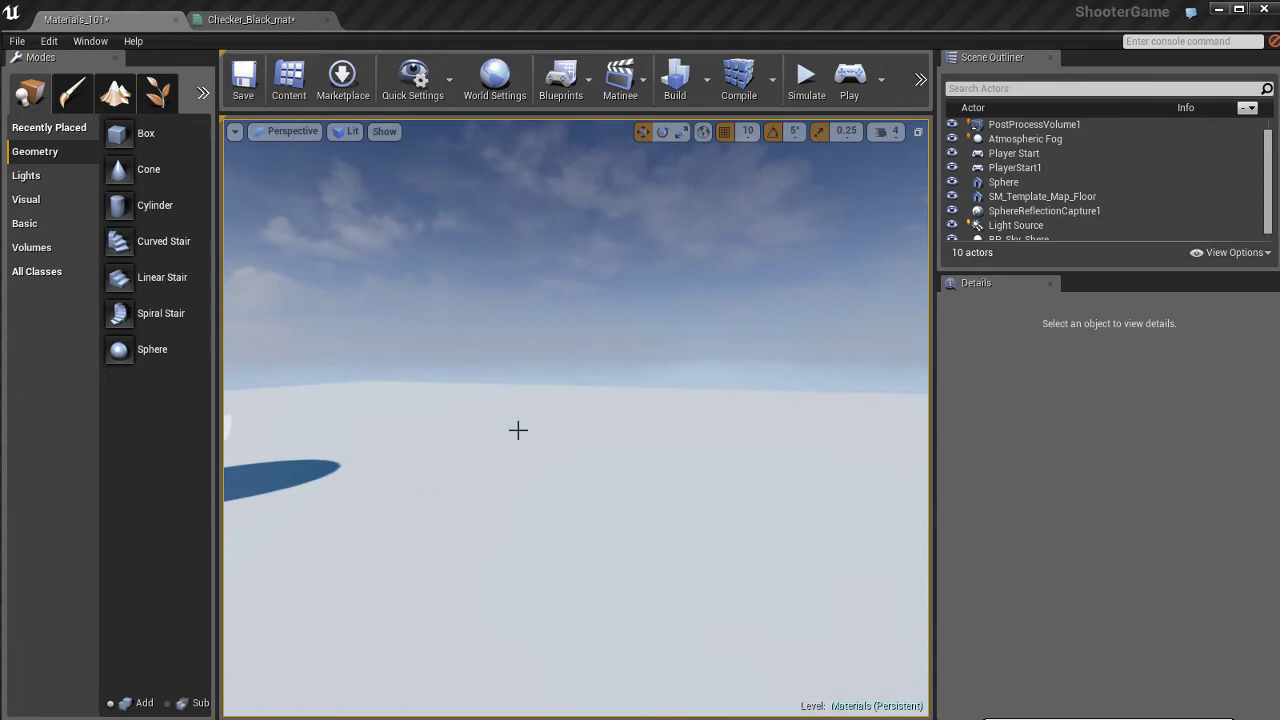
Focus on the checker sphere, examine its refraction up close and from farther away, and deselect it.
left_click_drag(518, 430, 706, 431)
left_click_drag(494, 426, 474, 537)
left_click(494, 556)
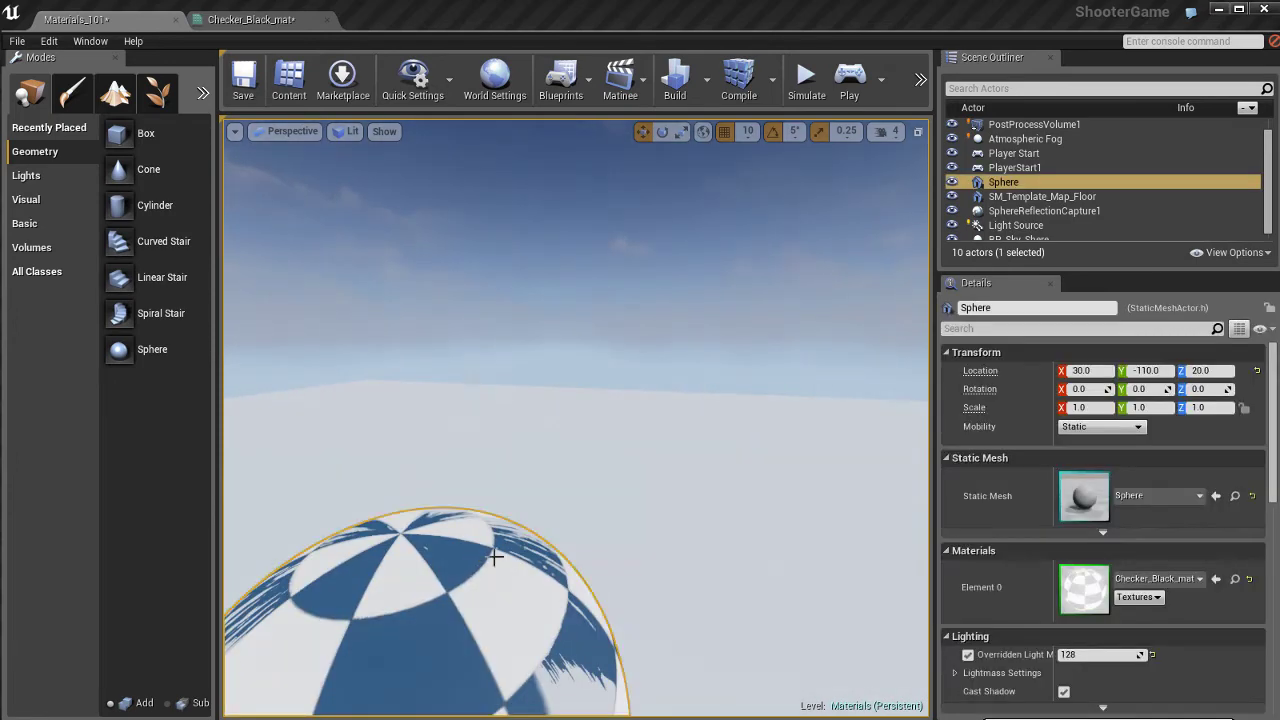
key("f")
scroll(752, 483, "up", 3)
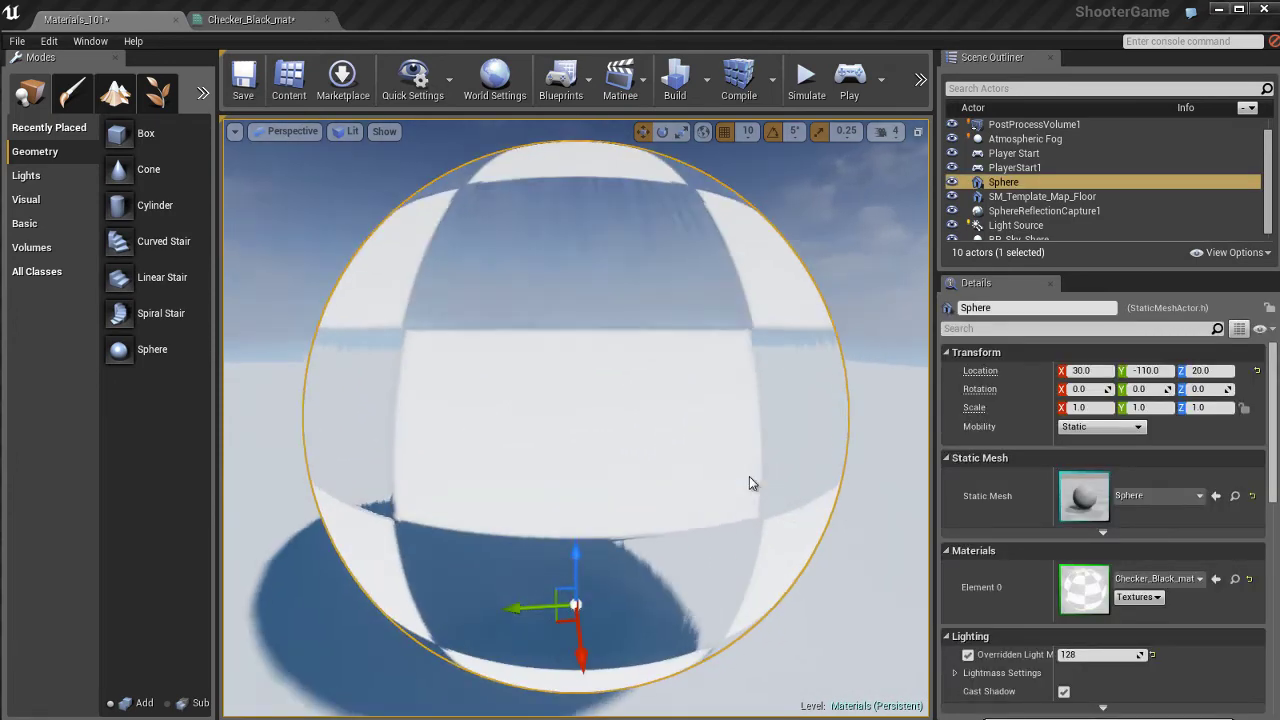
scroll(749, 476, "down", 3)
left_click_drag(670, 481, 660, 474, "alt")
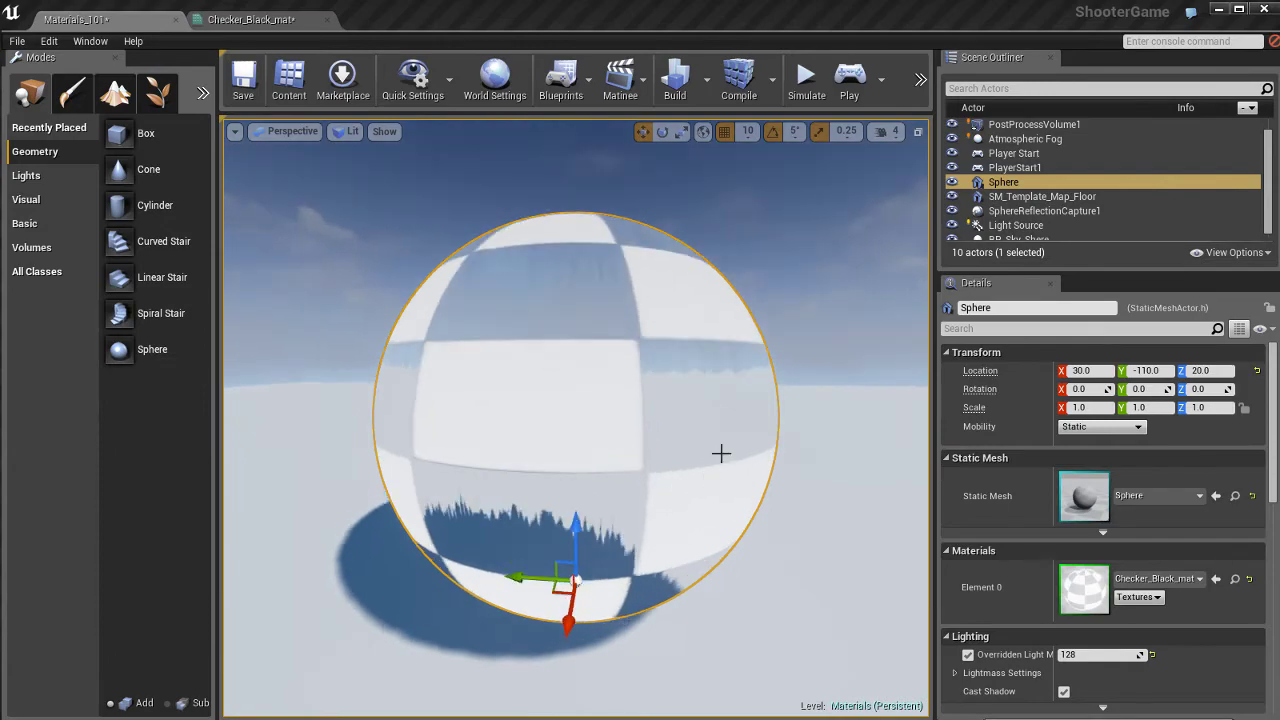
key("Escape")
Add a Panner node to the Checker_Black_mat graph, connect it to the UVs of the brushed_metal Texture Sample, and align the two nodes.
left_click(266, 20)
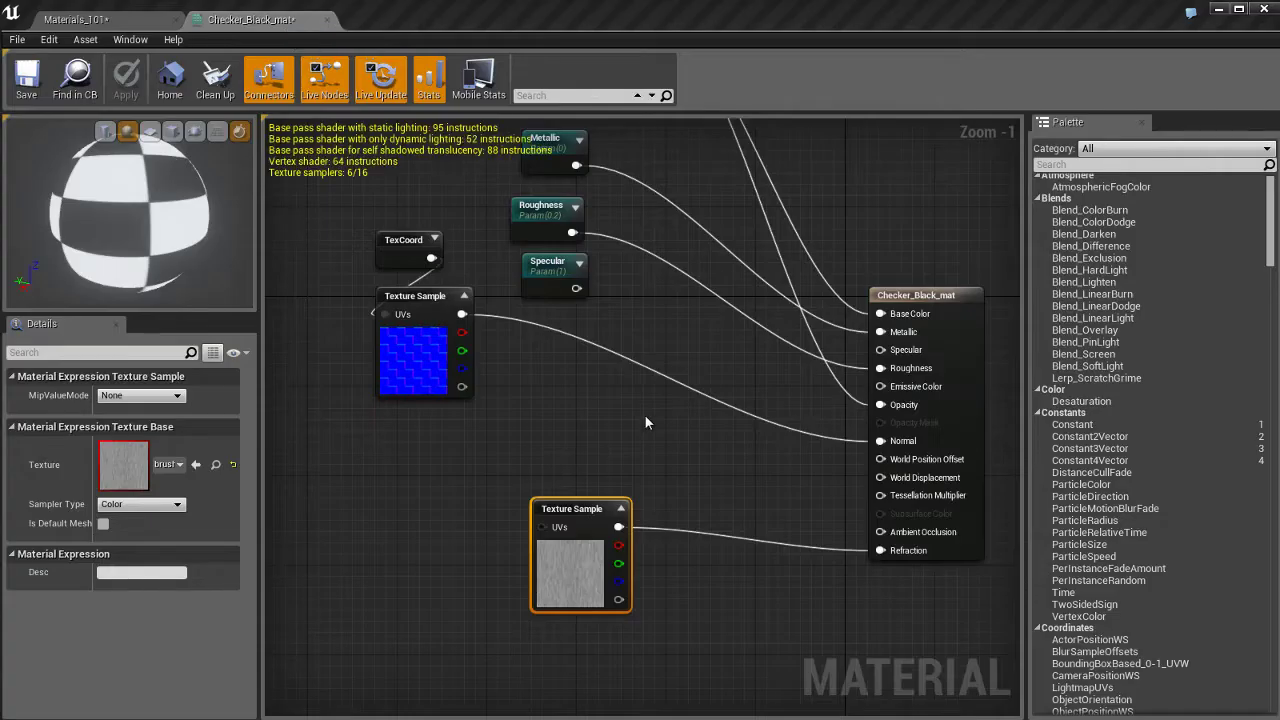
right_click_drag(646, 470, 658, 419)
left_click_drag(602, 458, 647, 470)
left_click(468, 452)
left_click(468, 452)
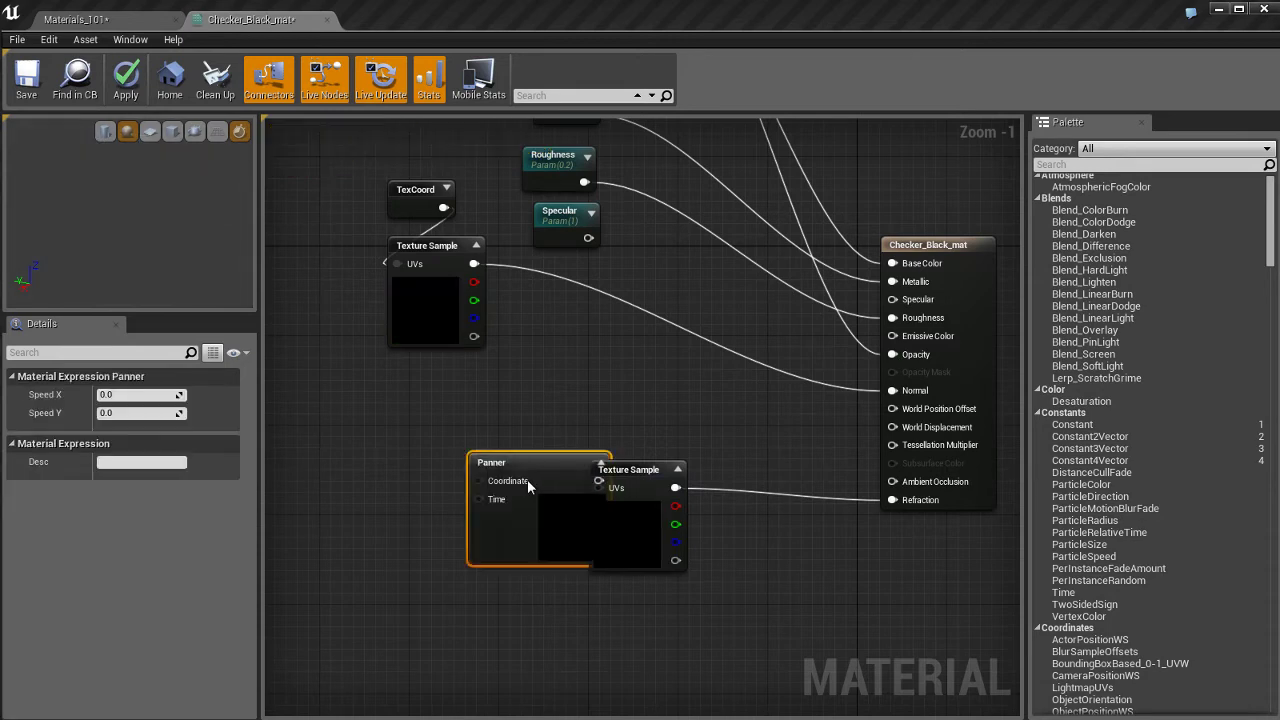
left_click_drag(539, 472, 604, 488)
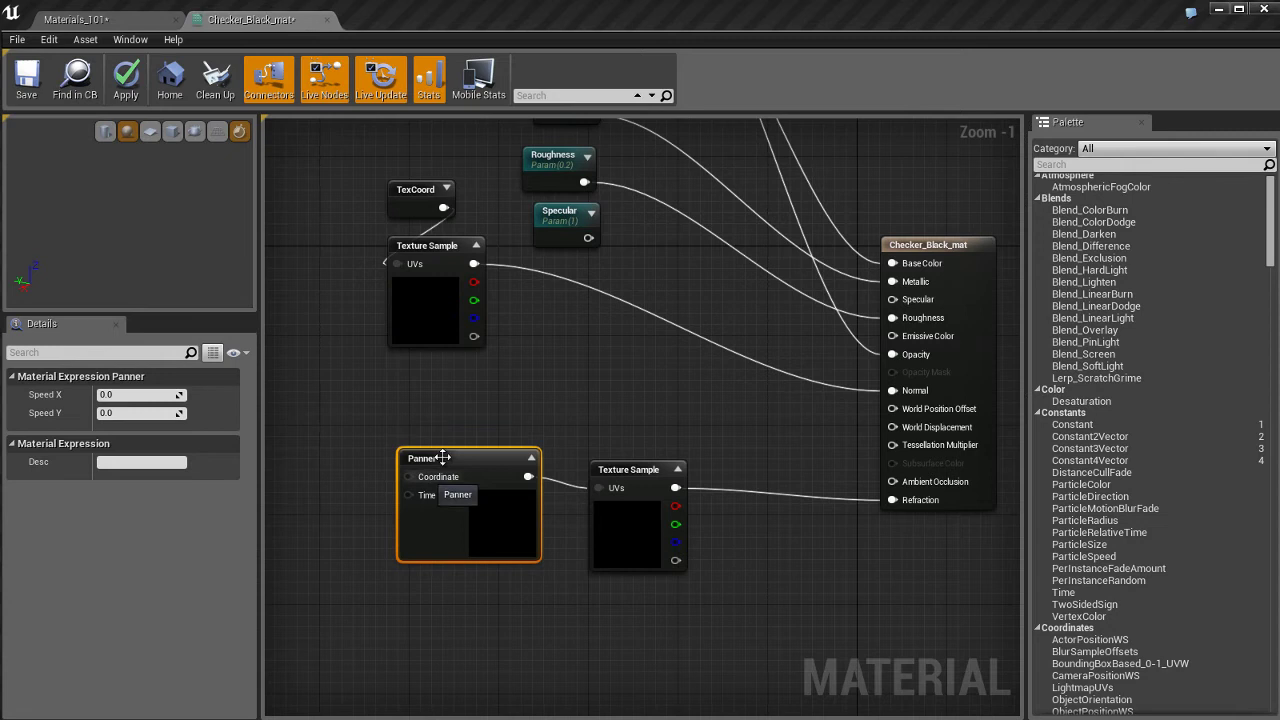
left_click_drag(443, 471, 444, 483)
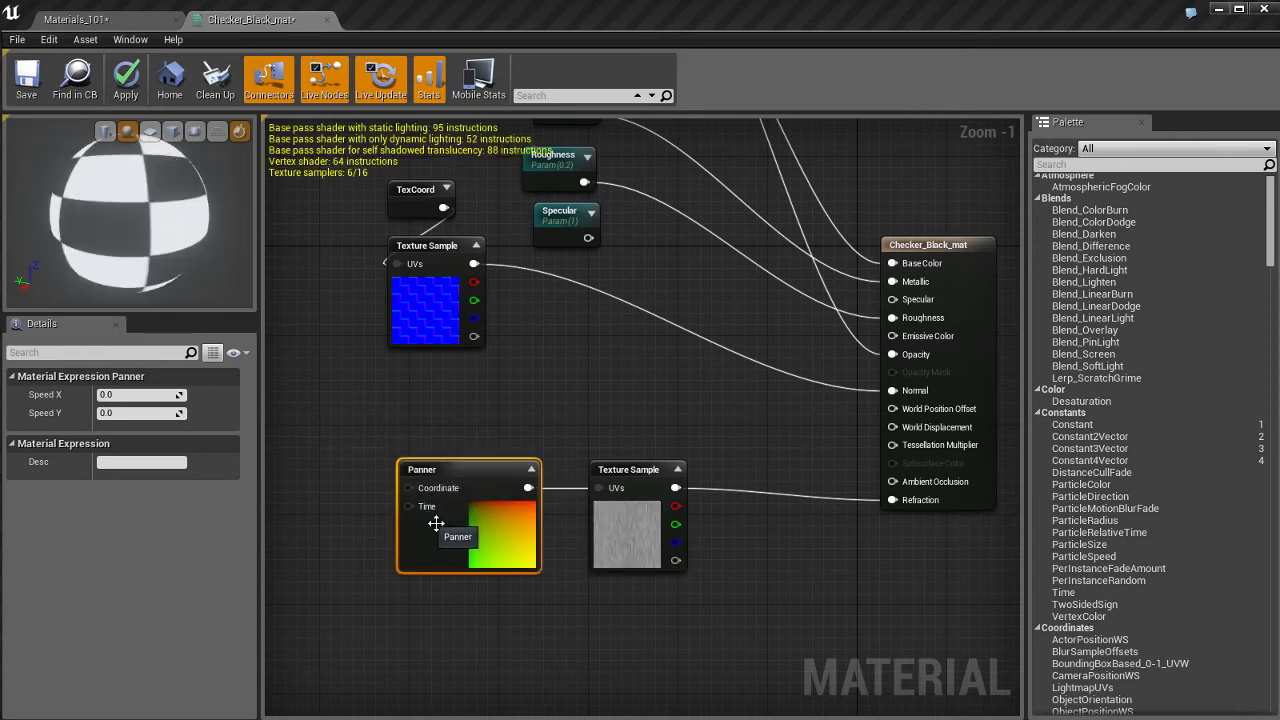
Try Panner Speed Y values of 1.0 and -1.0, and apply the material with -1.0.
left_click(140, 413)
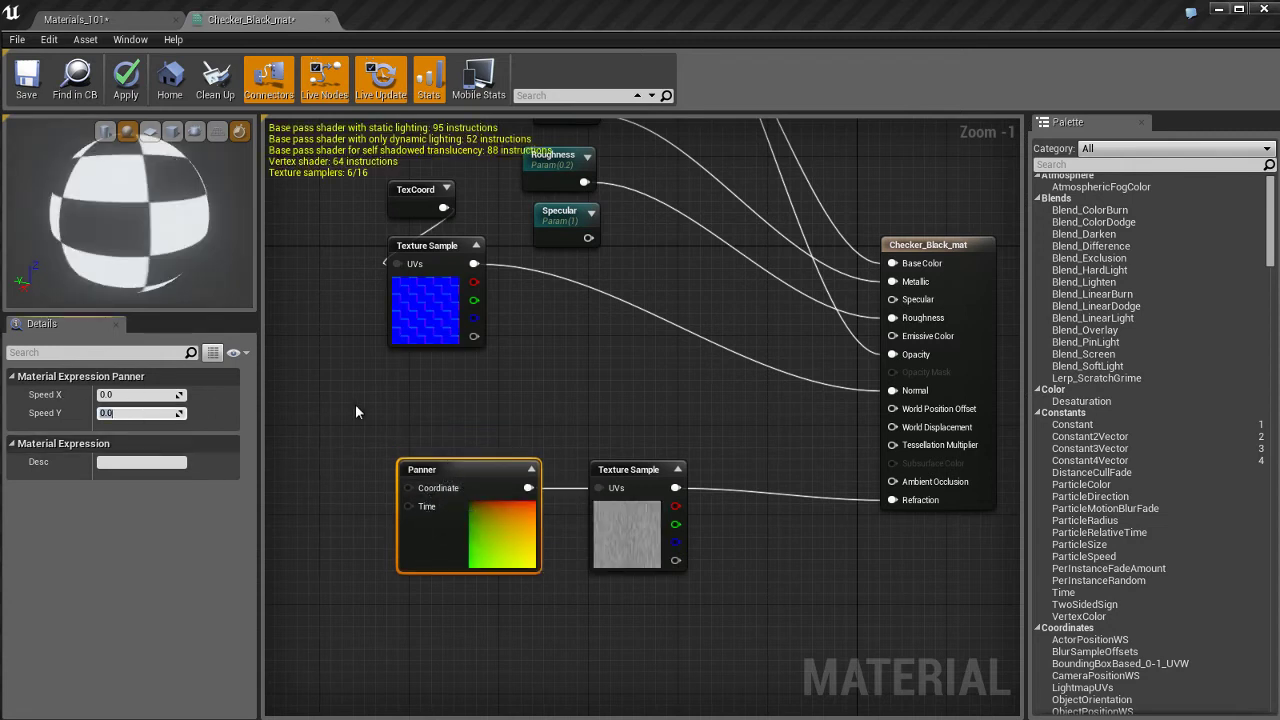
type("1")
key("Return")
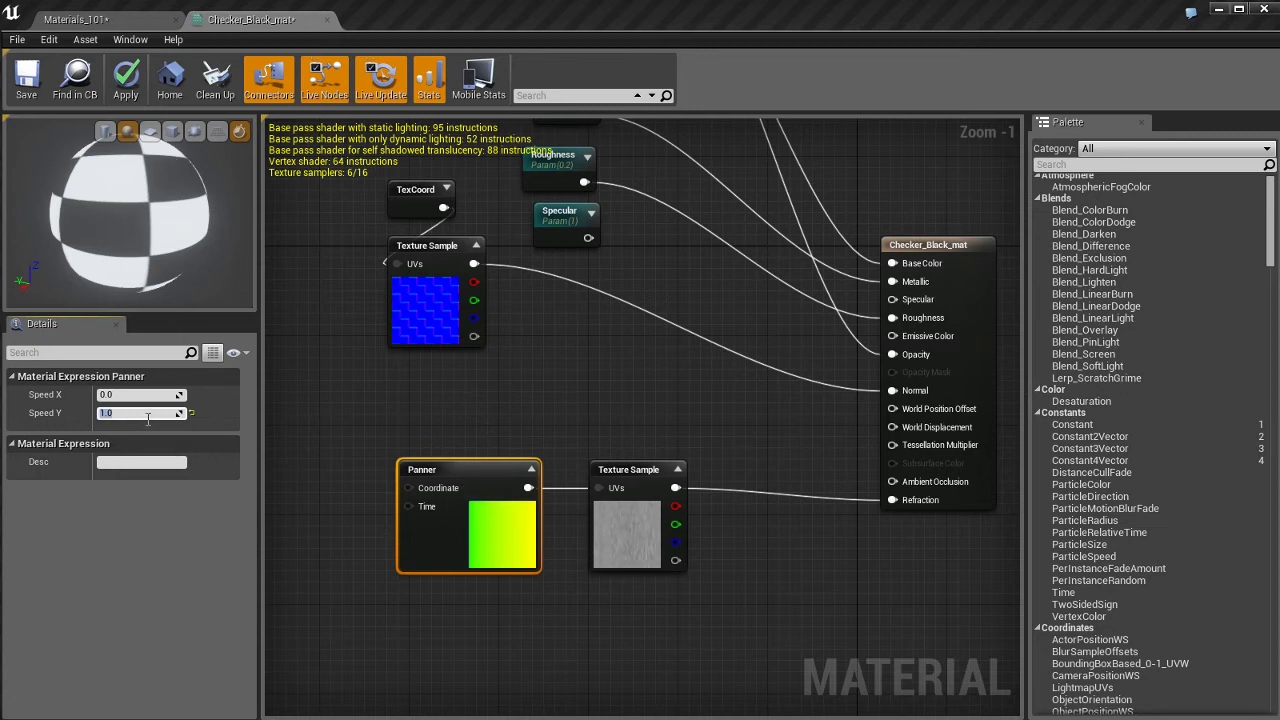
type("1")
key("Return")
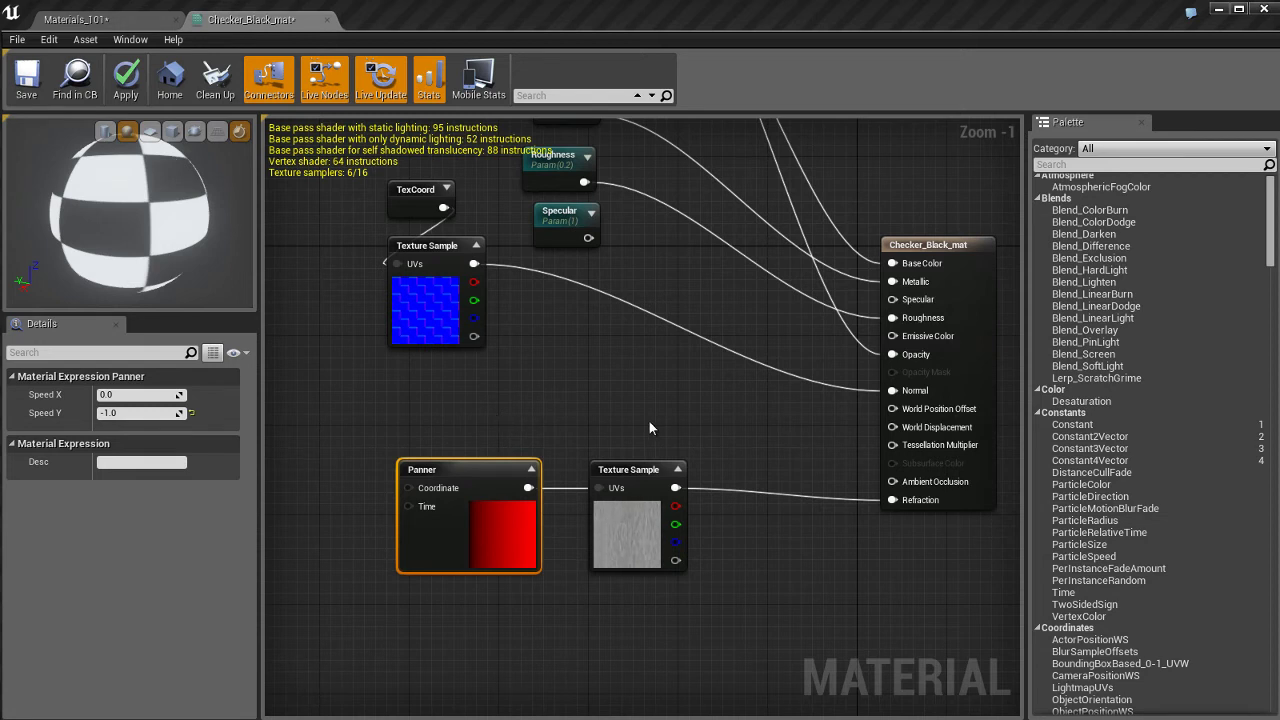
left_click(526, 420)
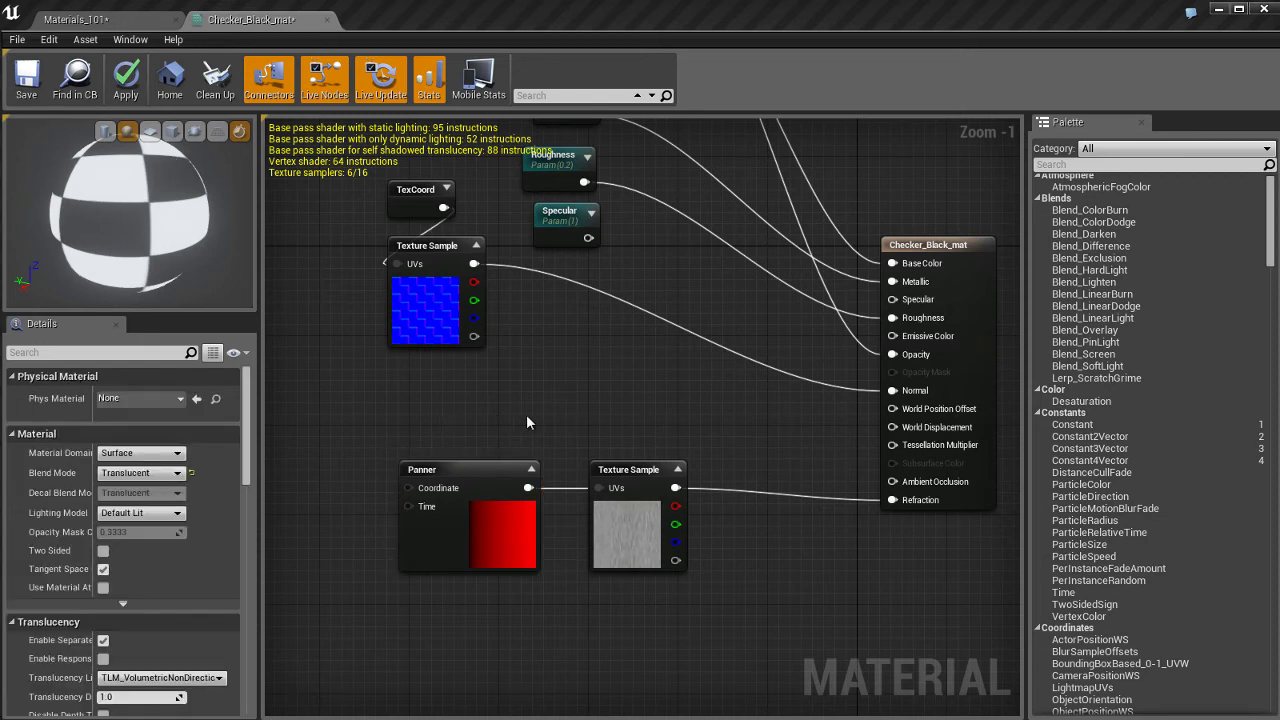
key("Return")
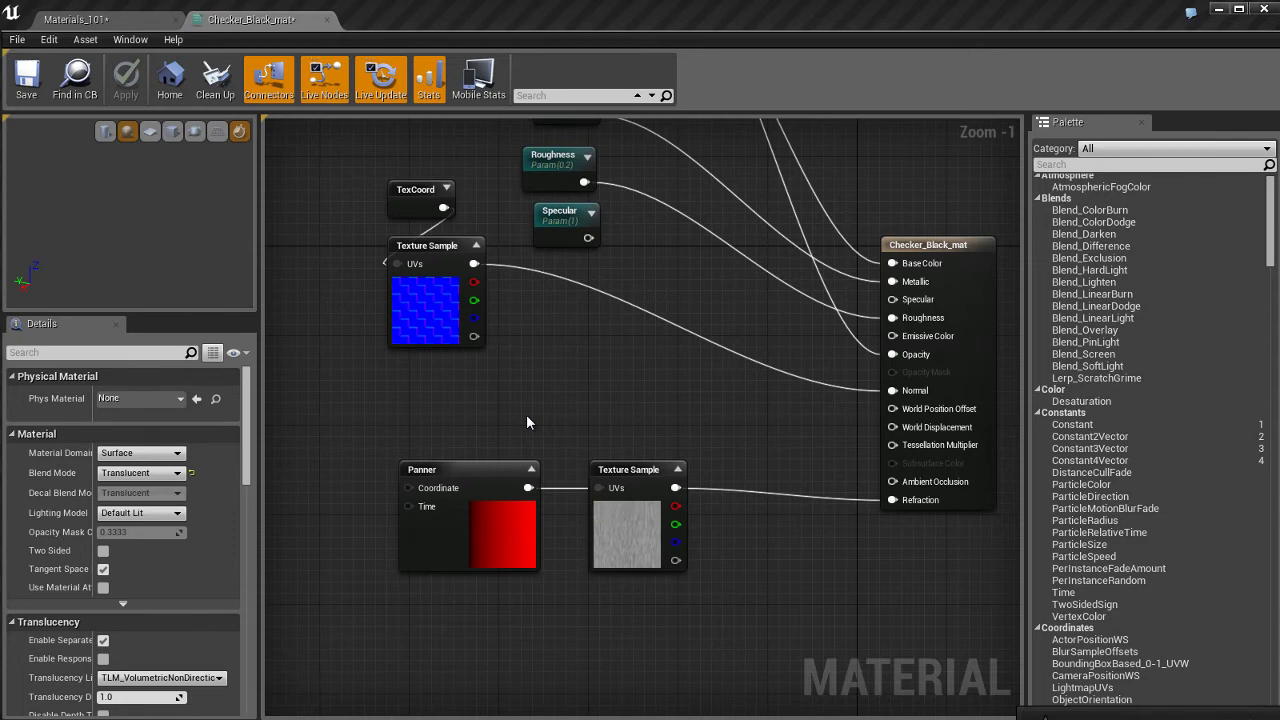
Examine the panning refraction on the sphere in the Materials_101 level and return to the Checker_Black_mat graph.
left_click(147, 20)
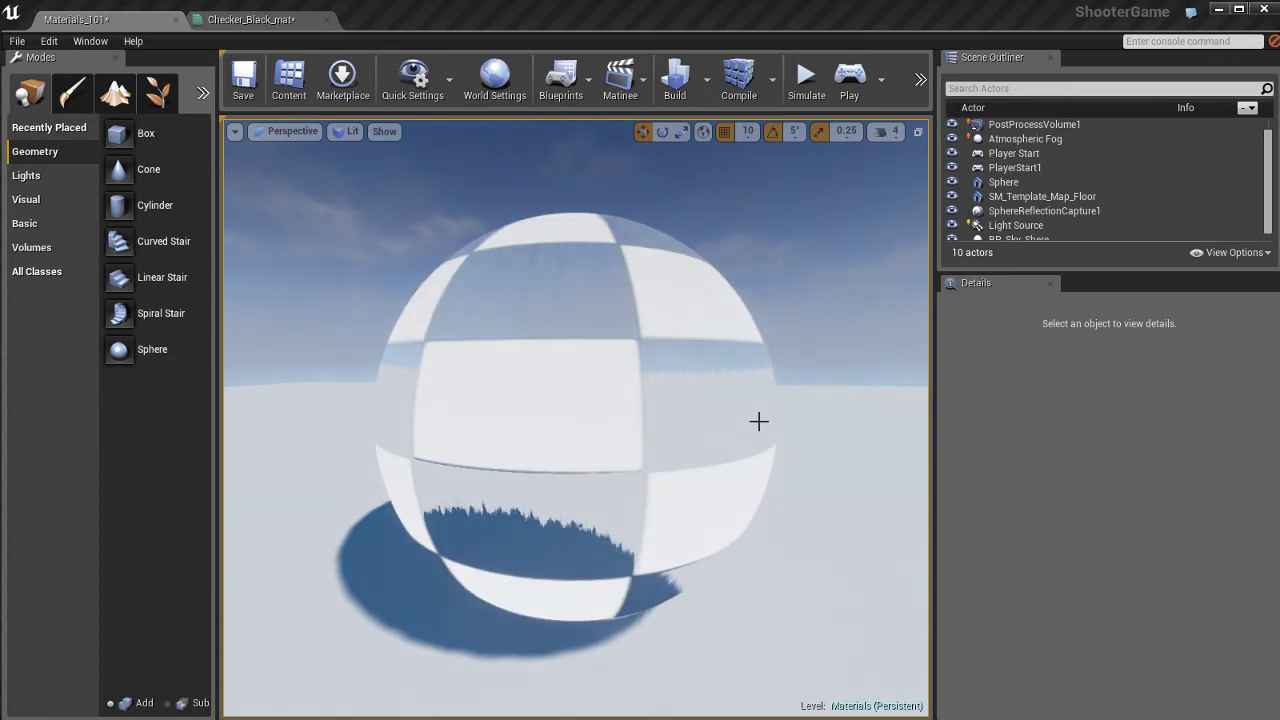
left_click_drag(655, 464, 620, 434, "alt")
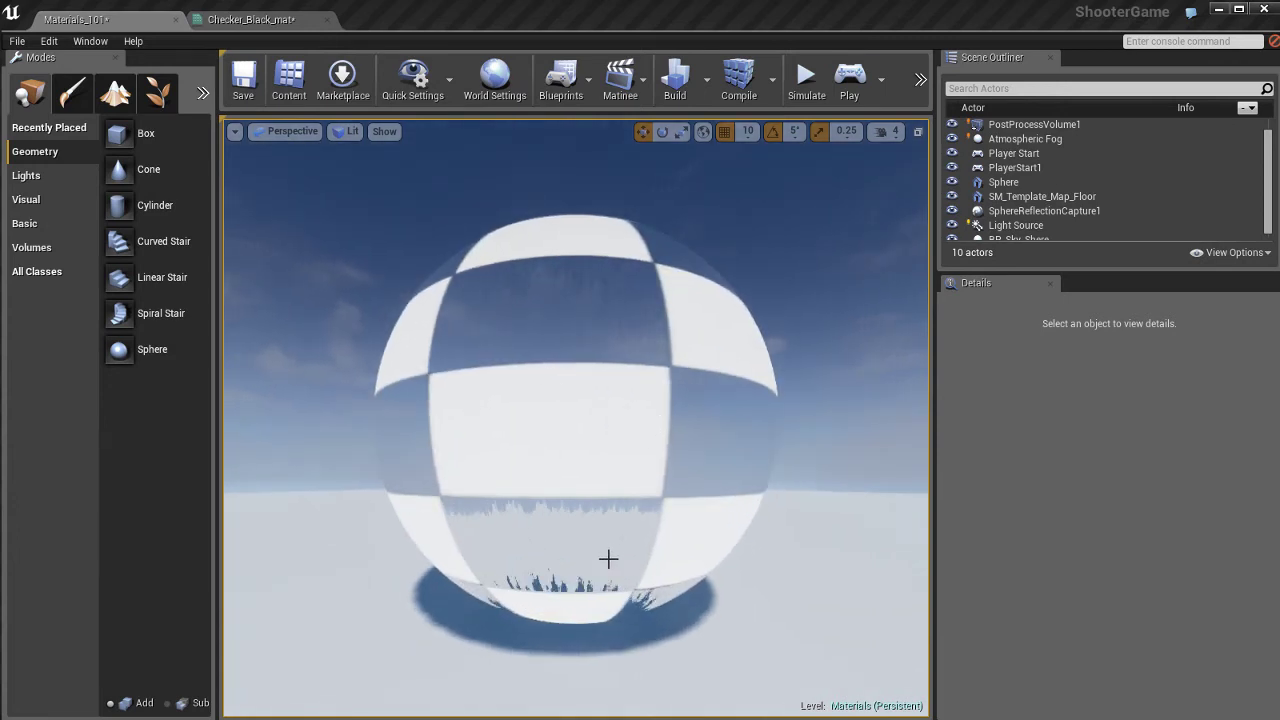
left_click(250, 19)
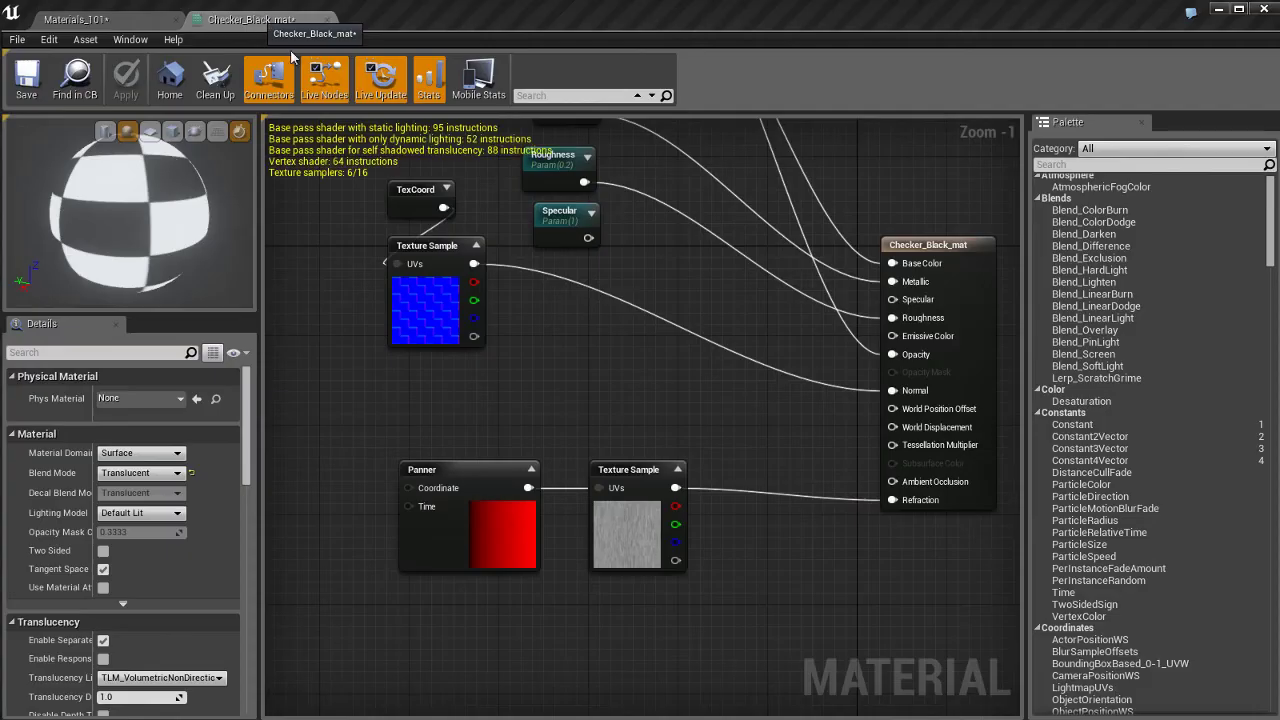
Set the Panner's Speed Y to -0.25 and apply the material.
left_click(492, 535)
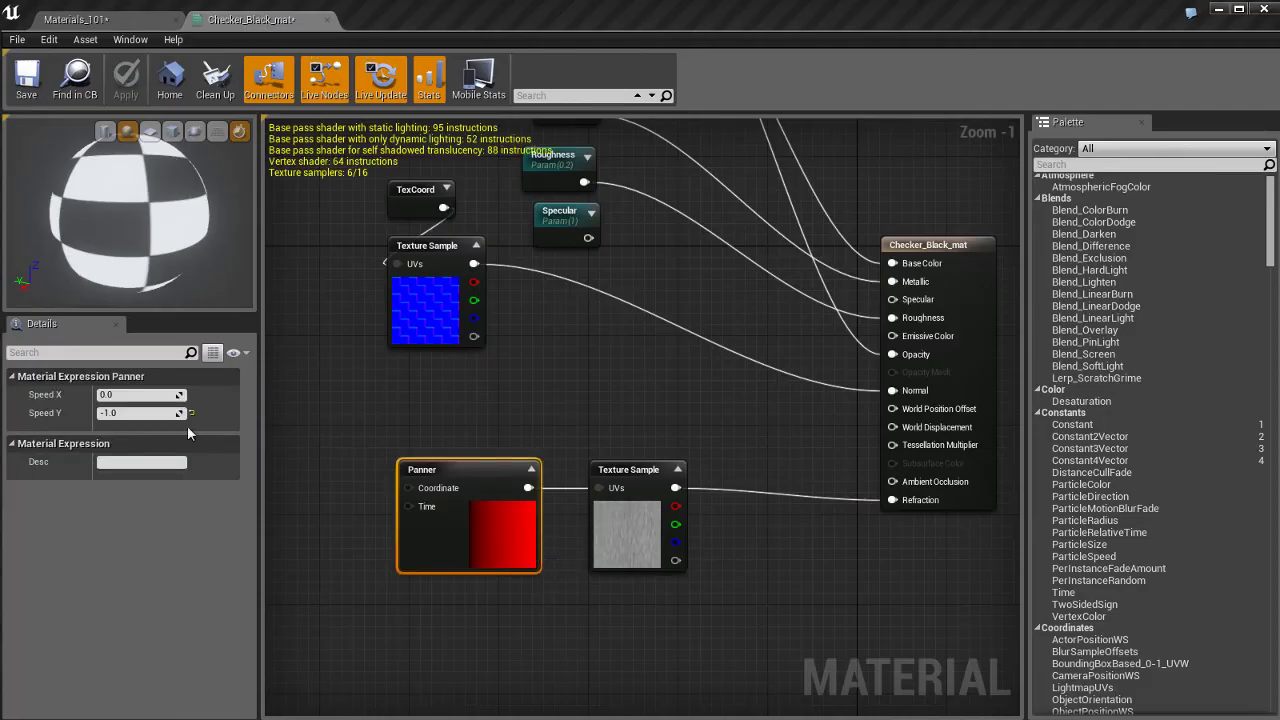
left_click(141, 413)
type("-1")
key("Return")
left_click(141, 413)
type("-")
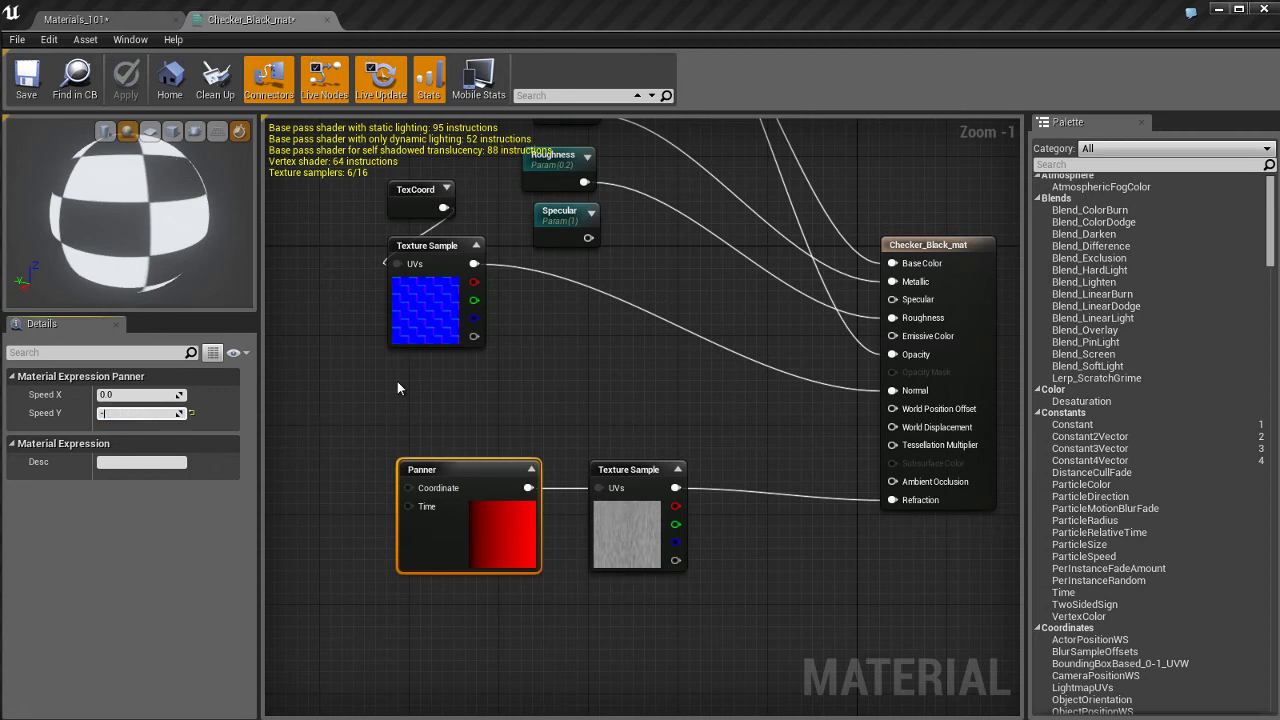
type("0.25")
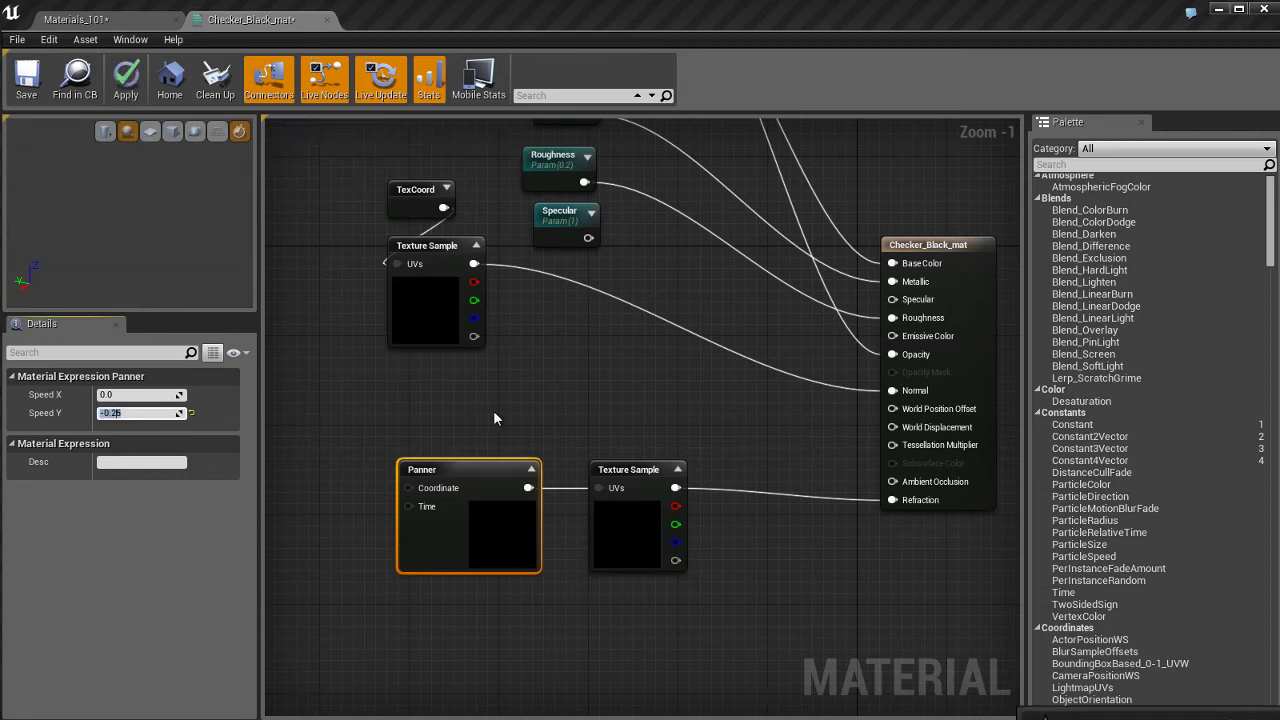
key("Return")
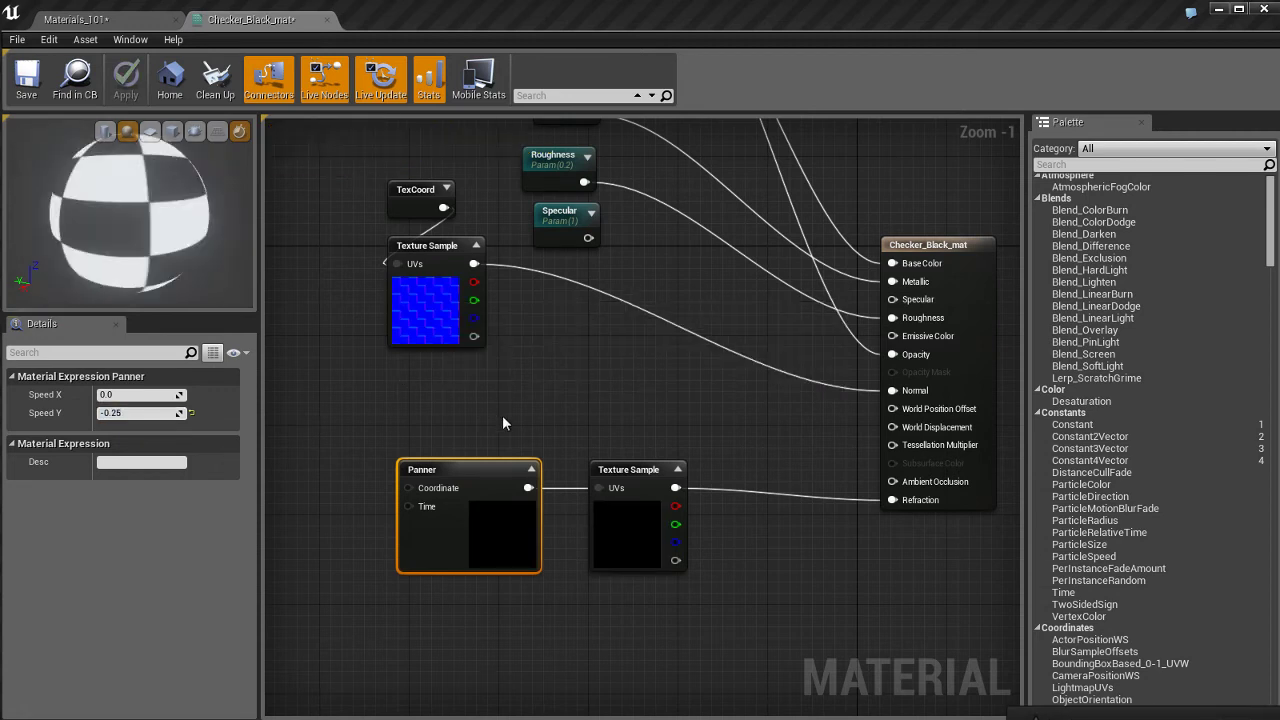
Examine the slower panning refraction on the Materials_101 sphere from several angles and distances, and return to the Checker_Black_mat graph with nothing selected.
left_click(140, 26)
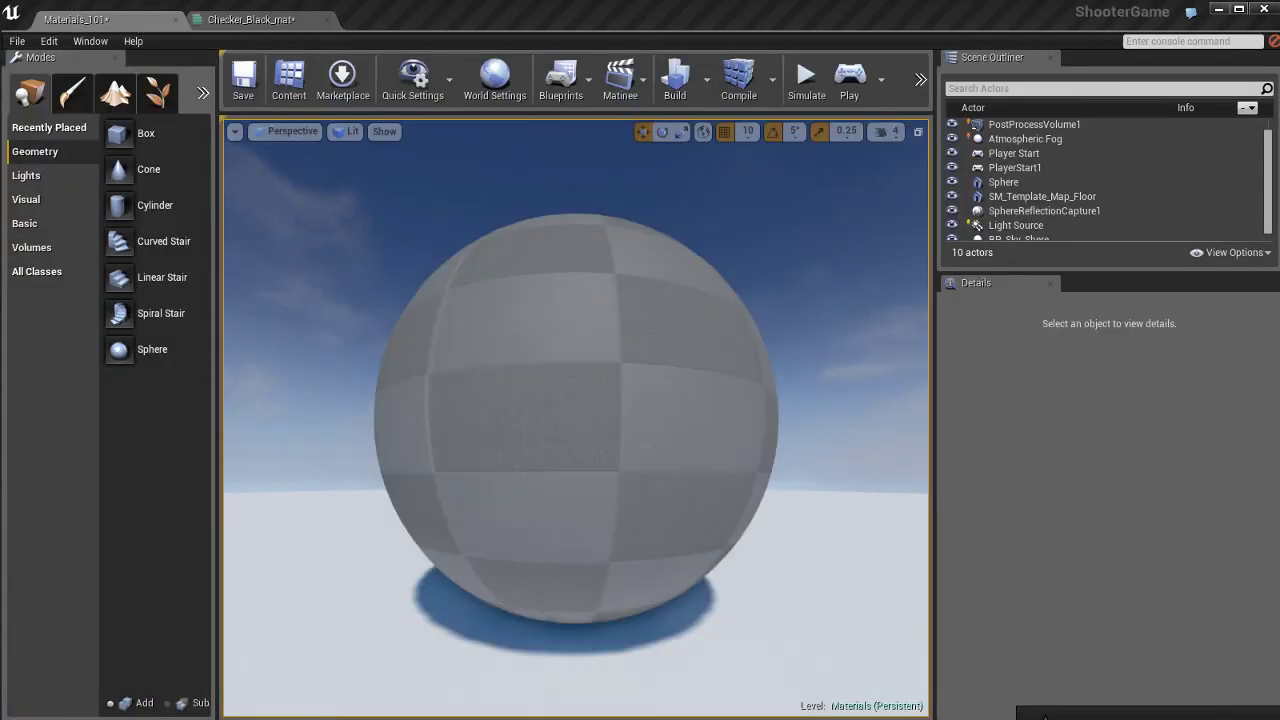
scroll(640, 452, "up", 2)
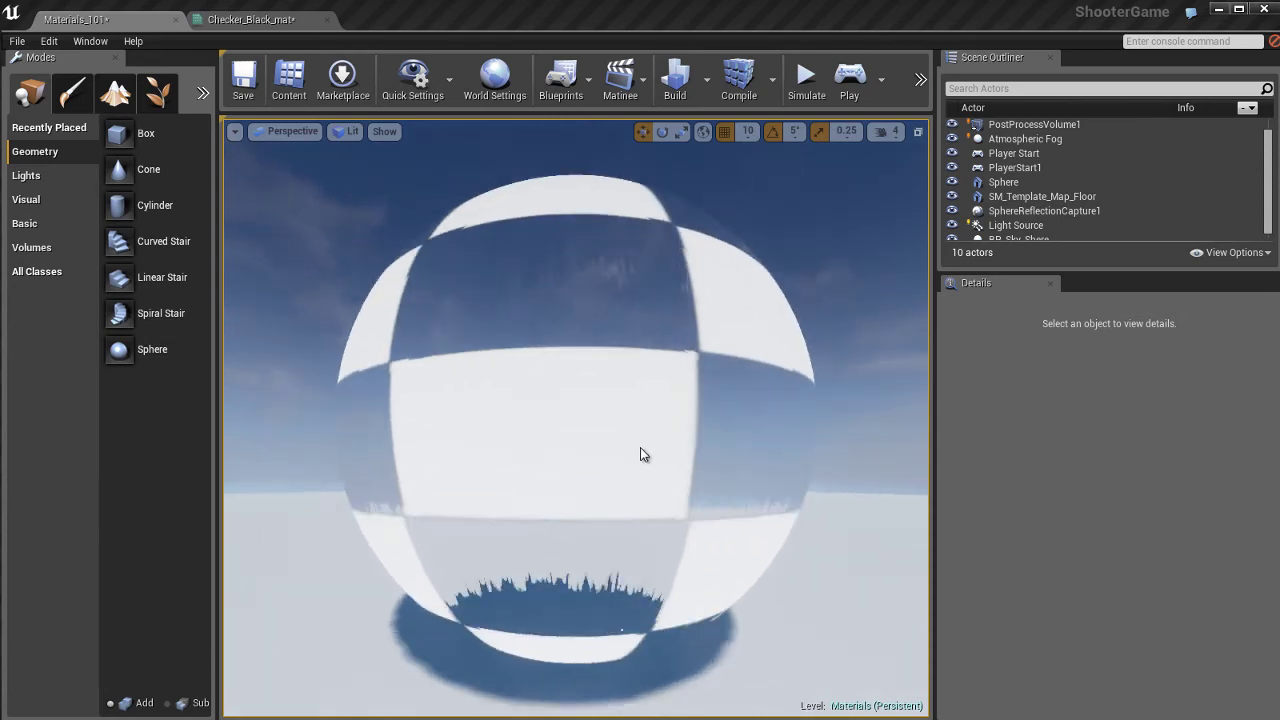
scroll(636, 450, "up", 3)
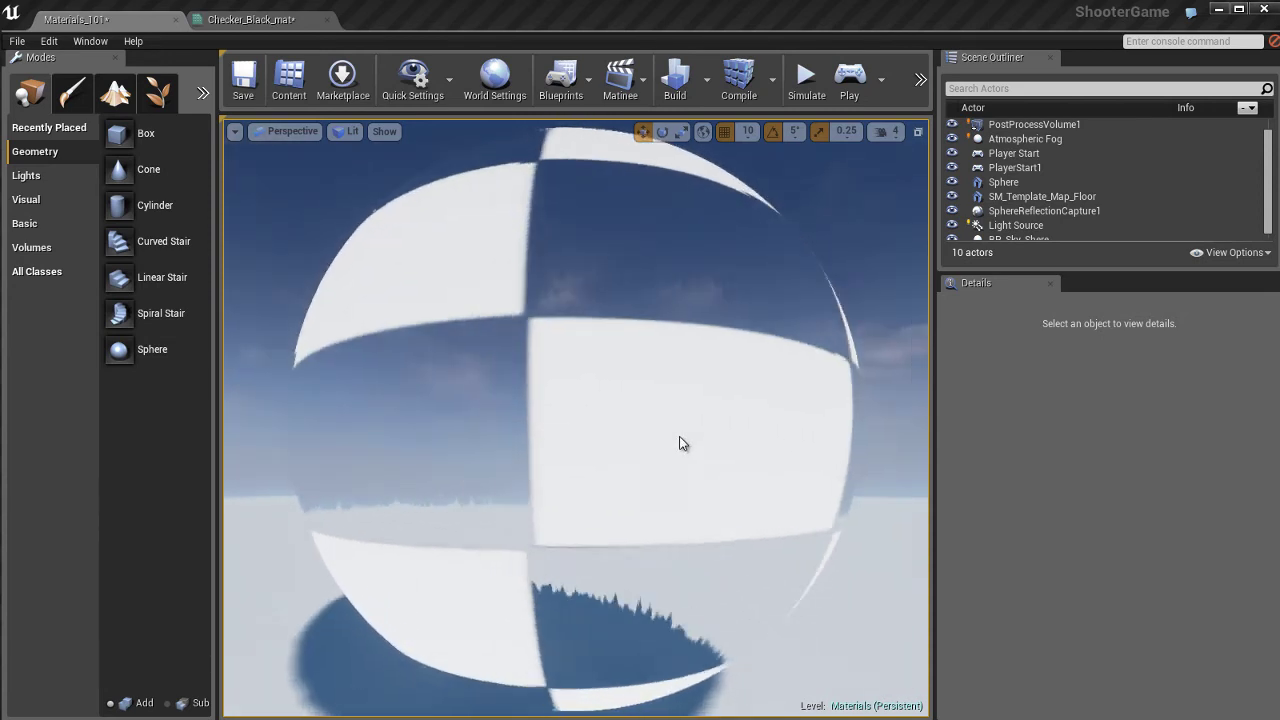
left_click_drag(680, 437, 630, 472, "alt")
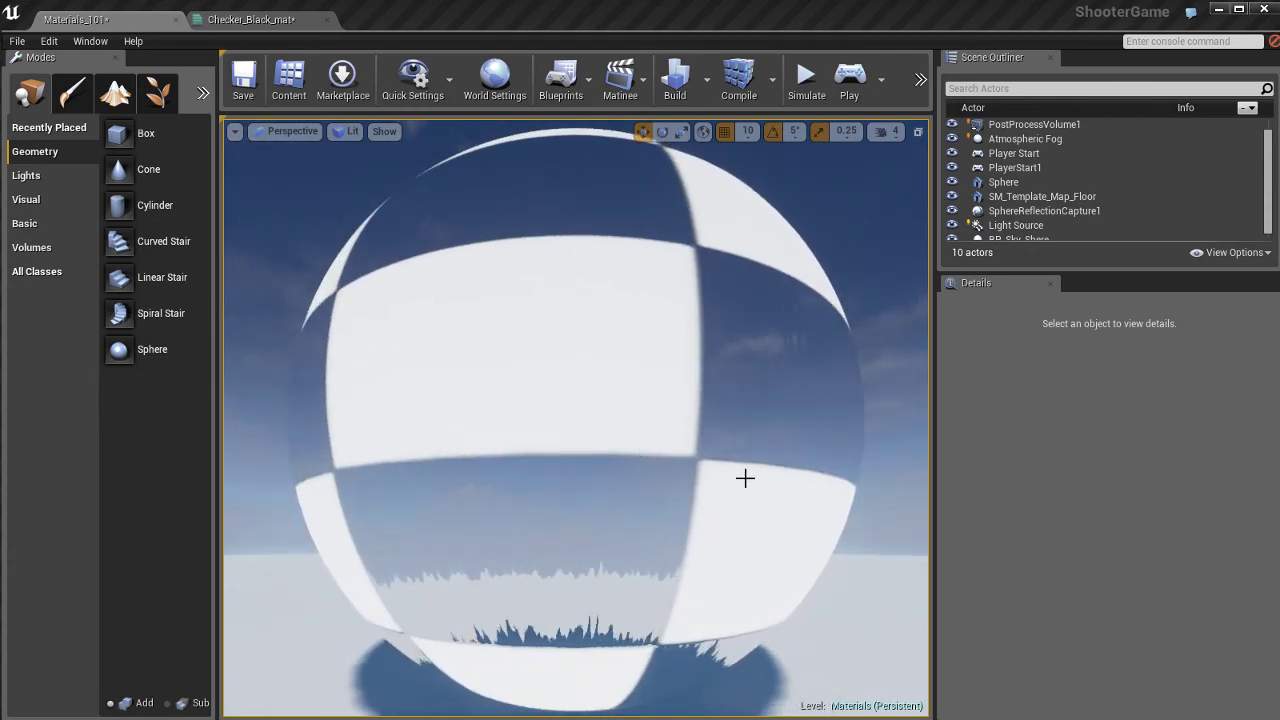
scroll(546, 462, "up", 5)
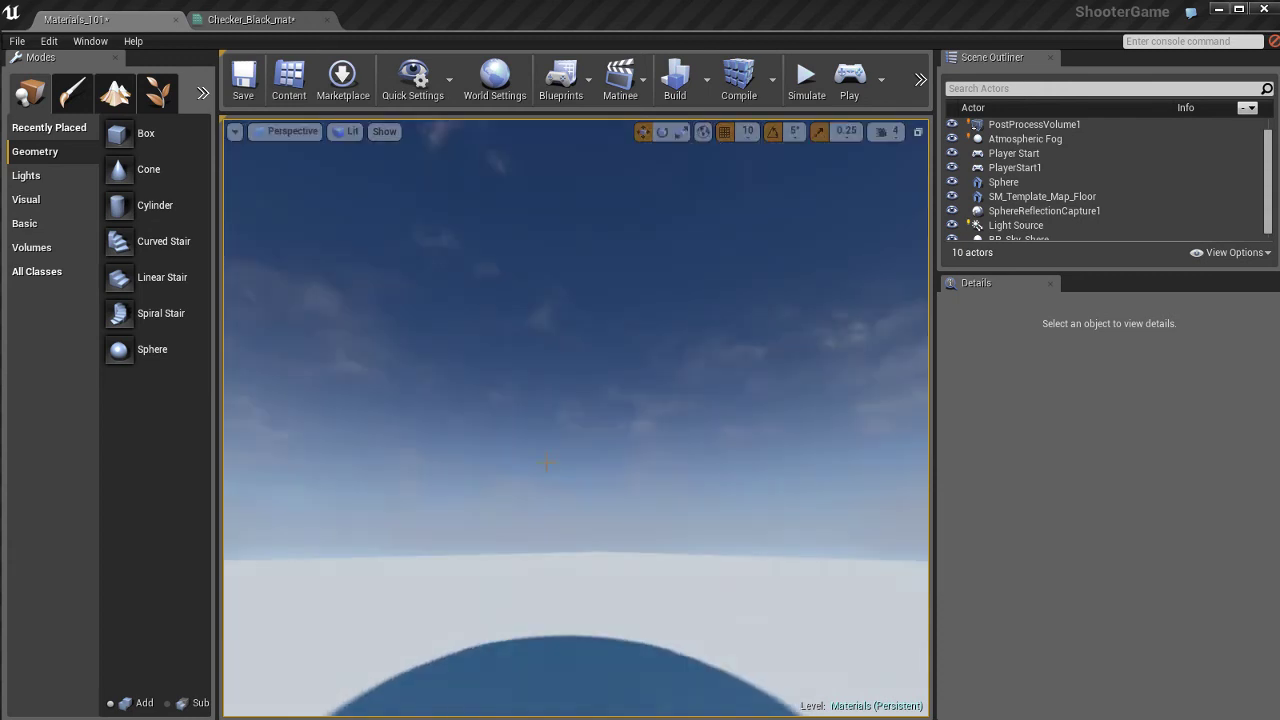
scroll(543, 454, "down", 3)
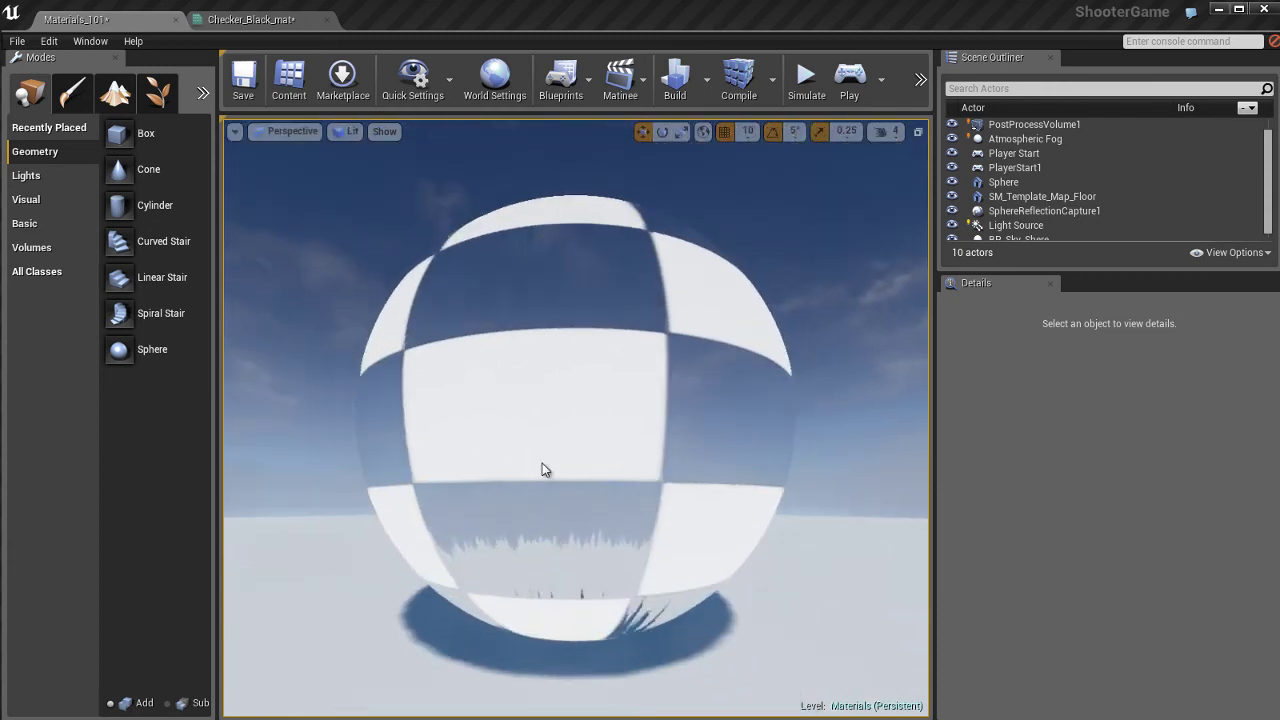
left_click_drag(542, 463, 566, 480, "alt")
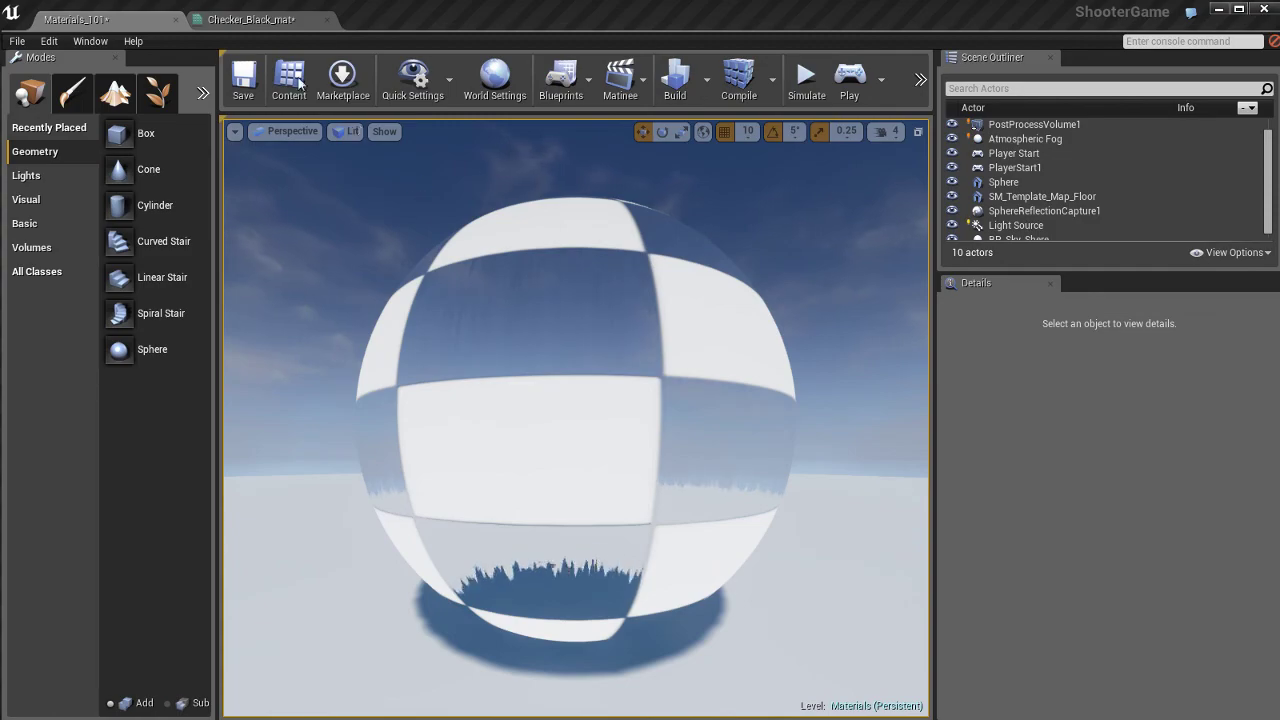
left_click(251, 20)
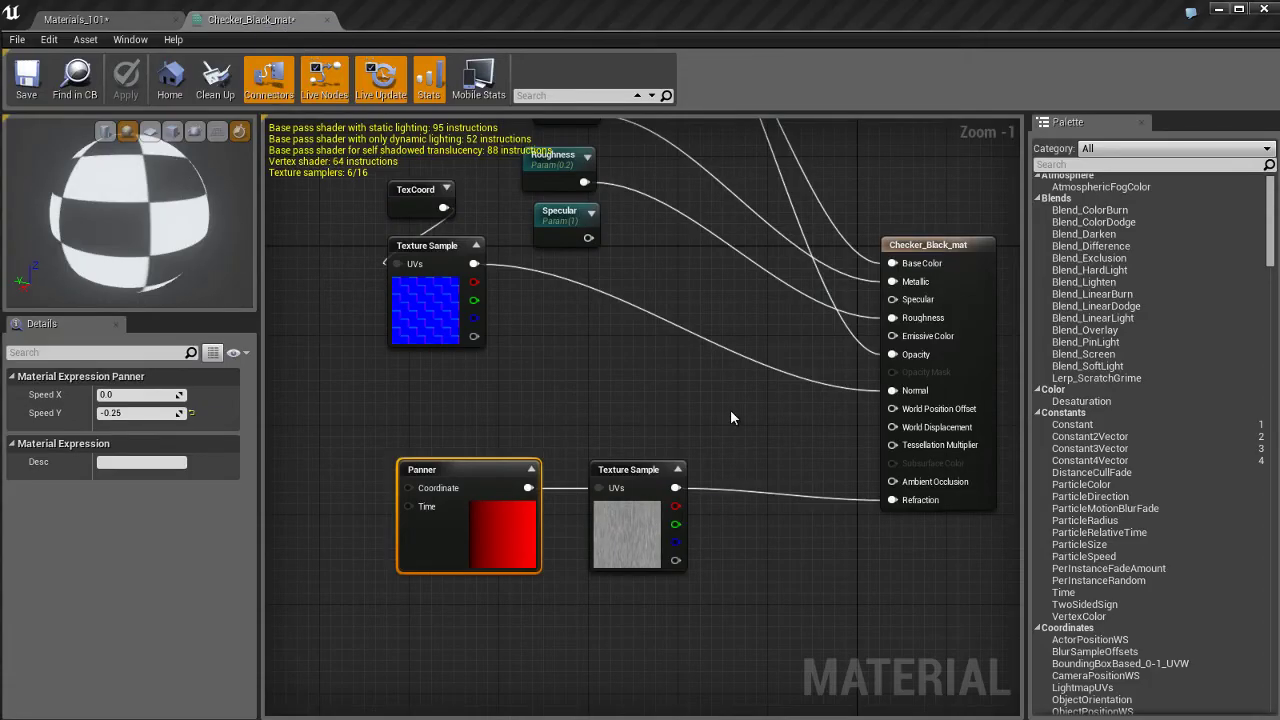
left_click(778, 427)
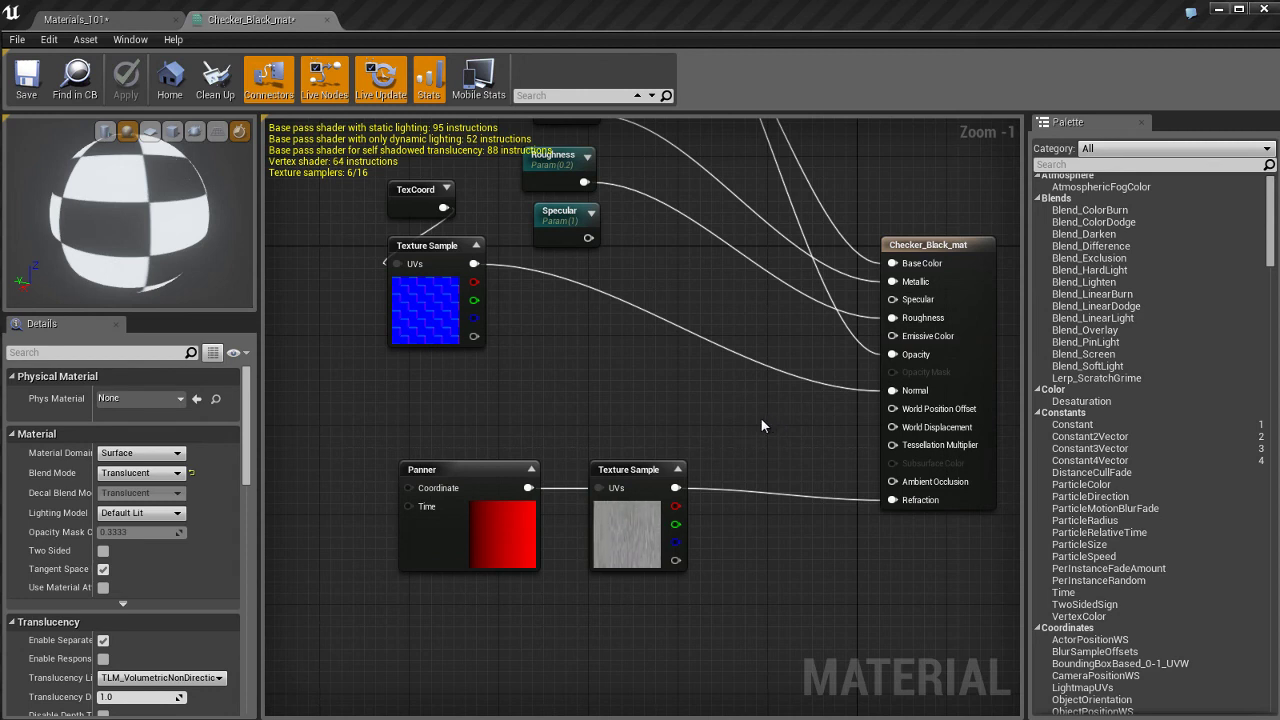
right_click_drag(748, 413, 762, 438)
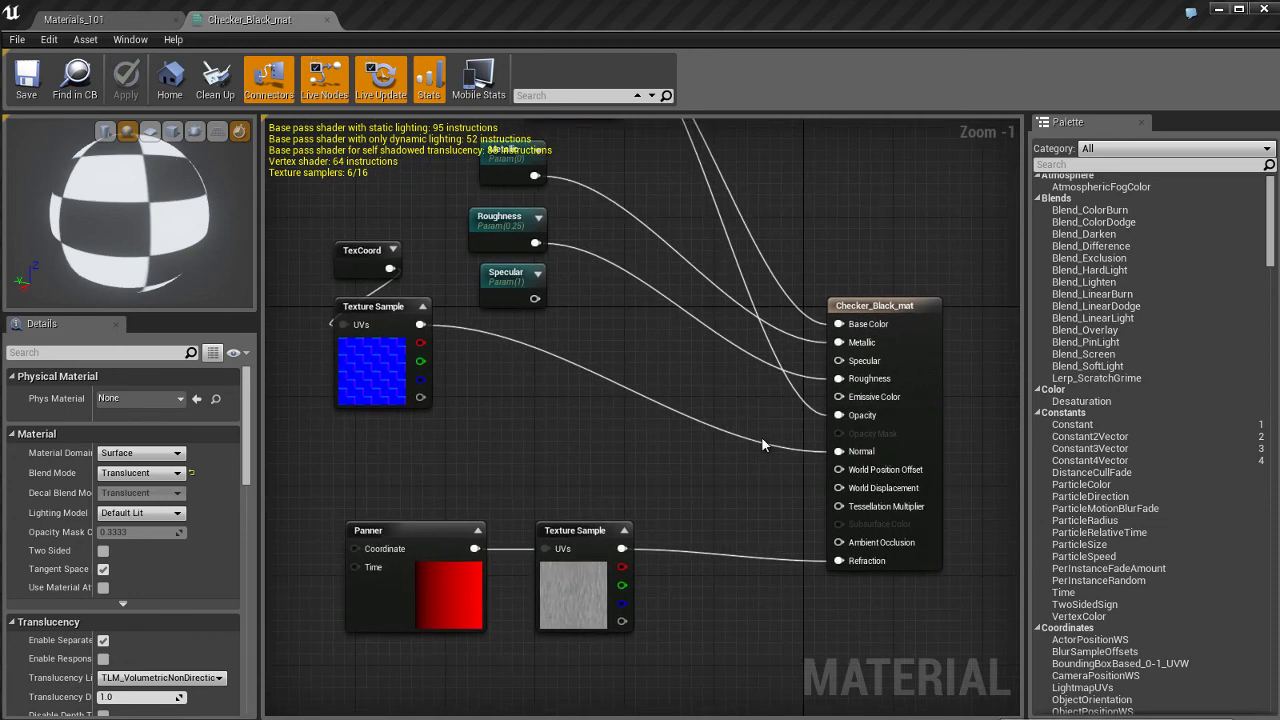